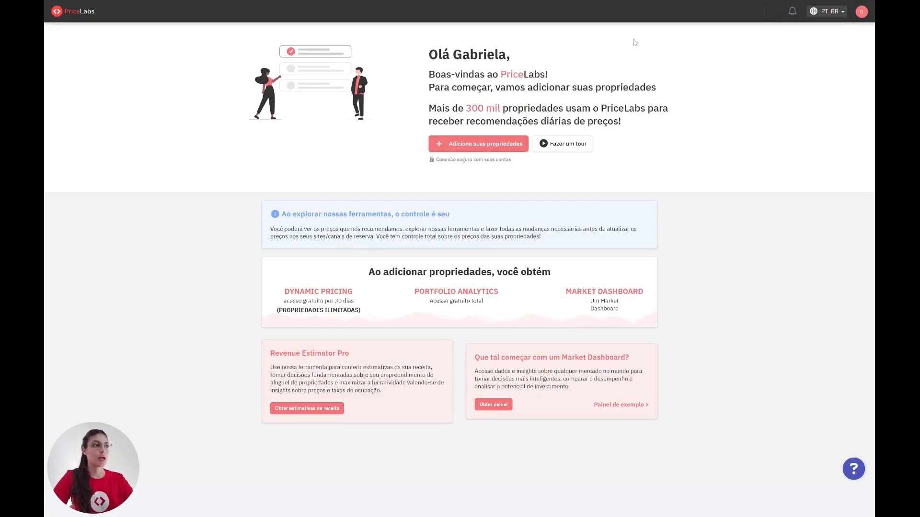
# - Start adding properties and choose Airbnb as the booking channel to connect directly
pyautogui.click(472, 145)
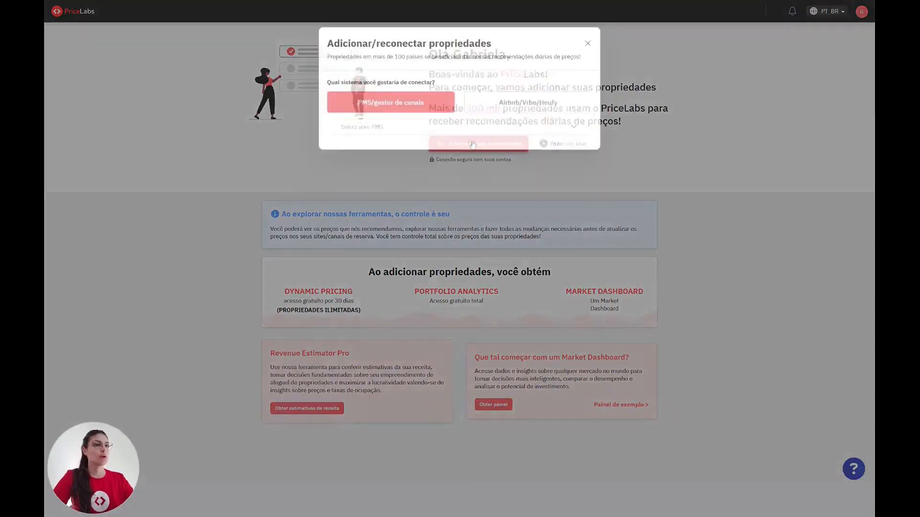
pyautogui.click(484, 139)
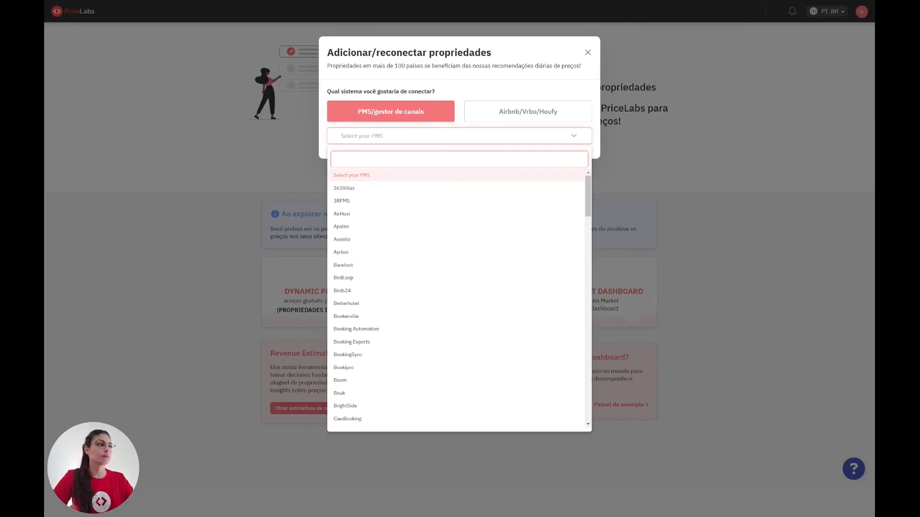
pyautogui.click(494, 115)
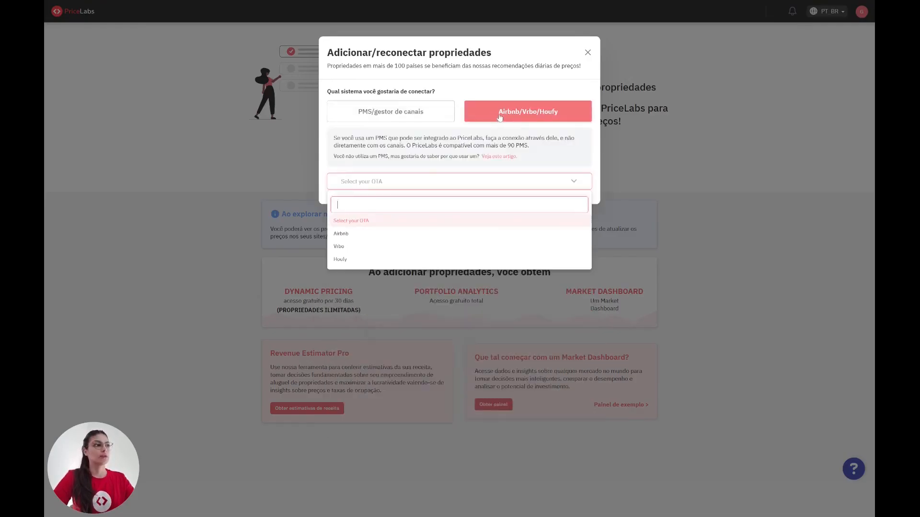
pyautogui.click(353, 240)
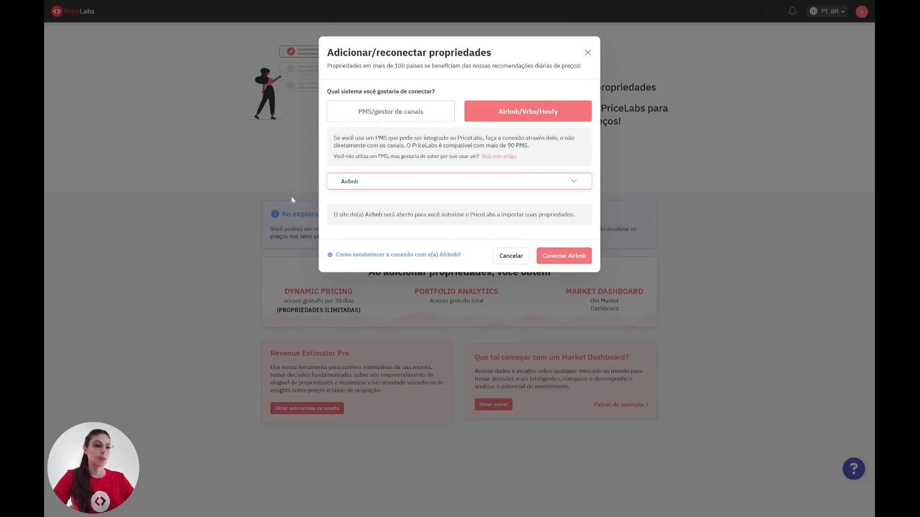
# - Switch the channel to Vrbo and compare its Chrome extension and username/password connection methods
pyautogui.click(357, 186)
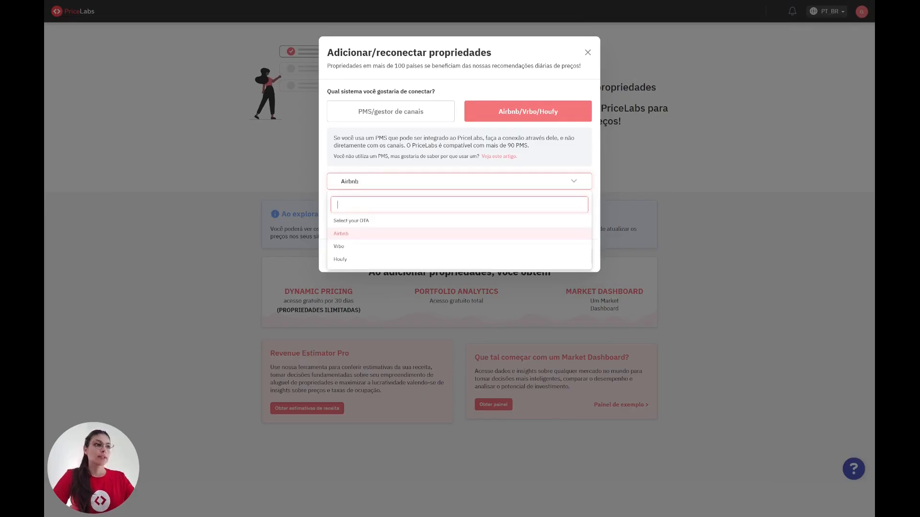
pyautogui.click(356, 247)
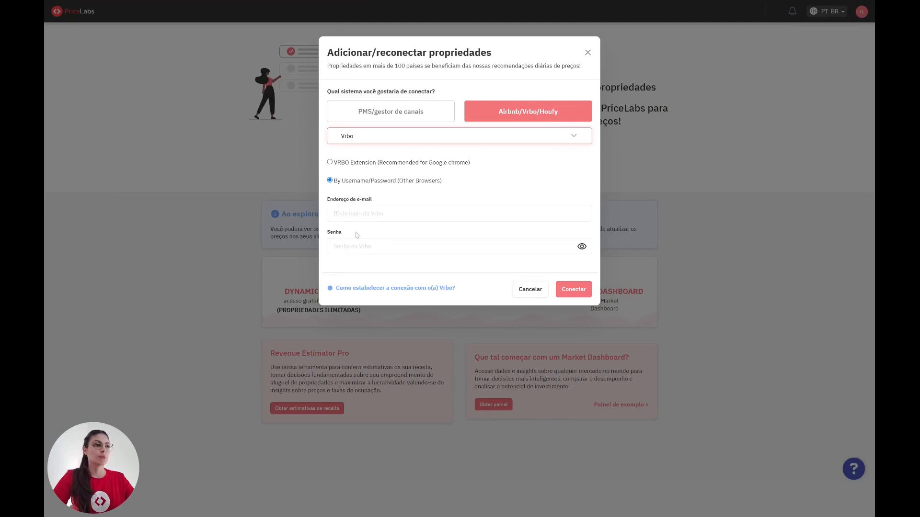
pyautogui.click(330, 163)
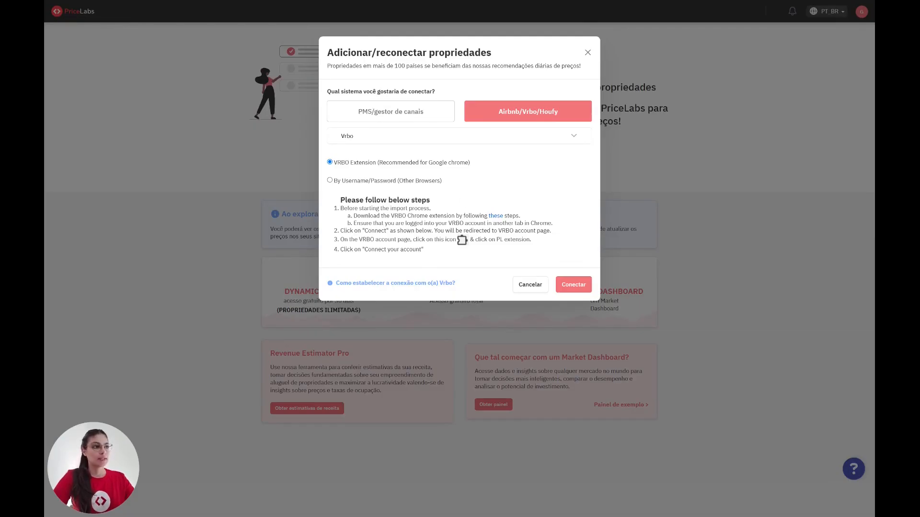
pyautogui.click(329, 180)
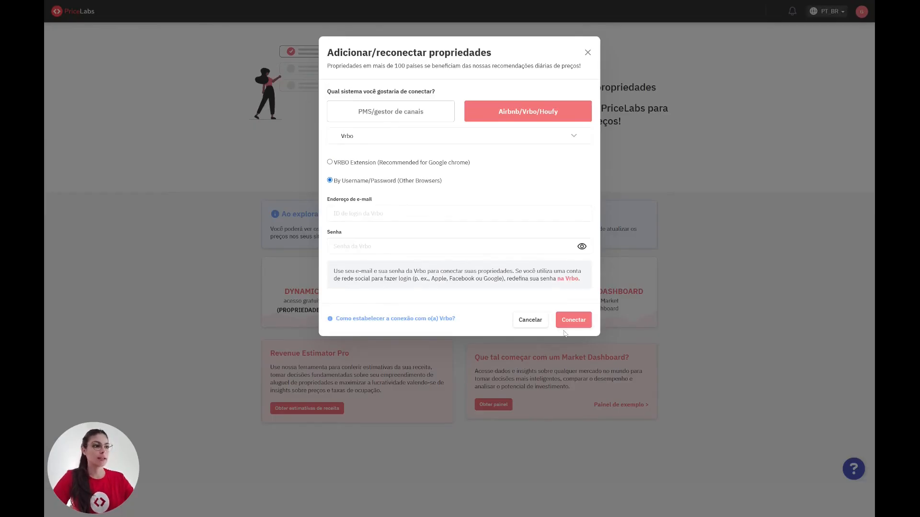
# - Switch to a PMS/channel manager connection, browse the supported systems and select eviivo
pyautogui.click(419, 113)
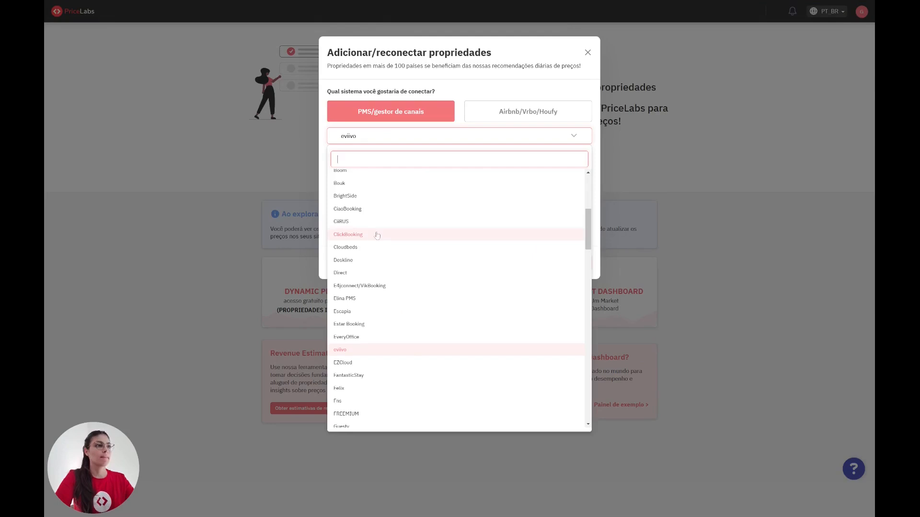
pyautogui.scroll(-2, 388, 233)
pyautogui.scroll(-10, 388, 233)
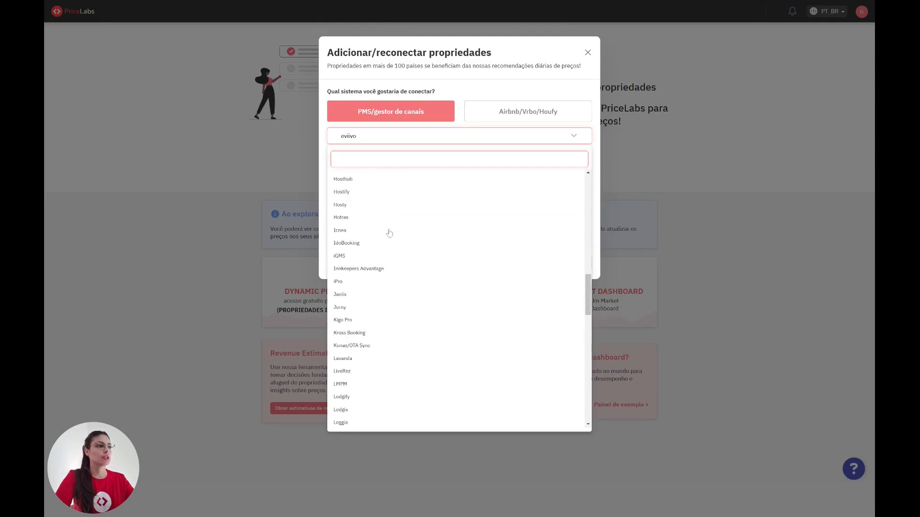
pyautogui.scroll(-10, 389, 233)
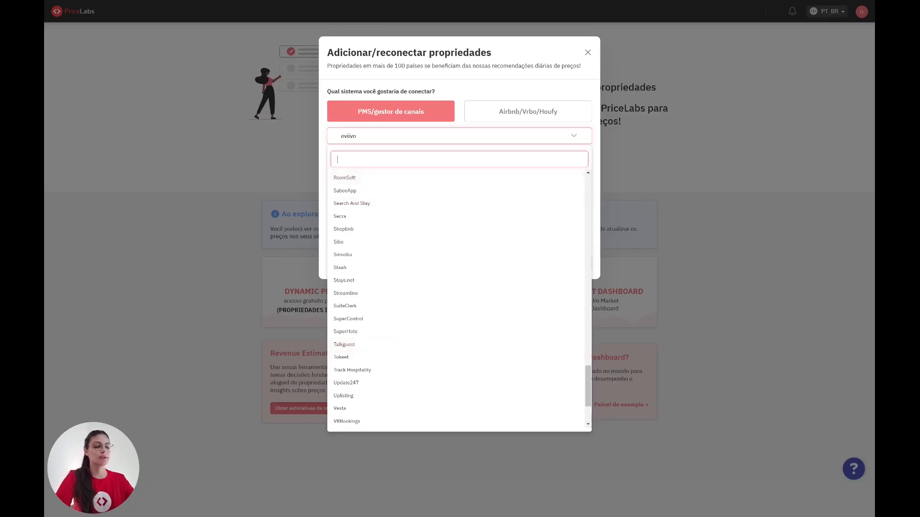
pyautogui.write('ev')
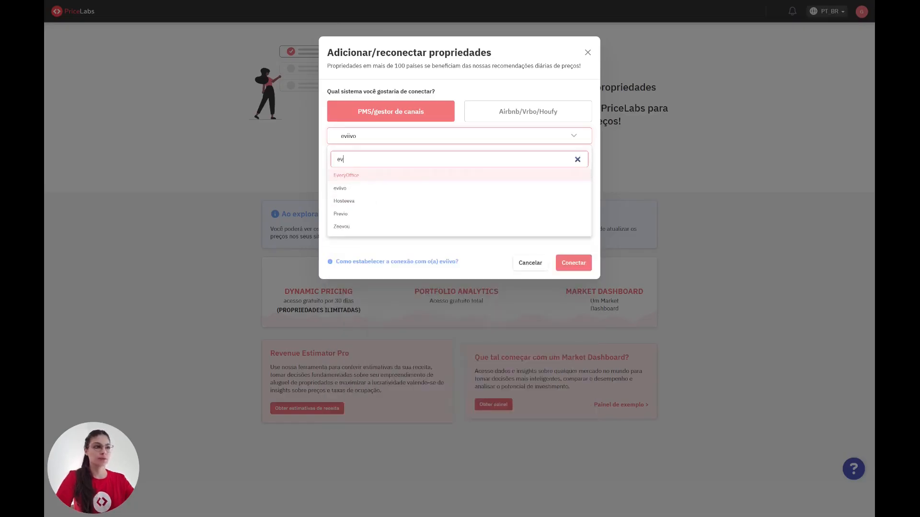
pyautogui.click(347, 191)
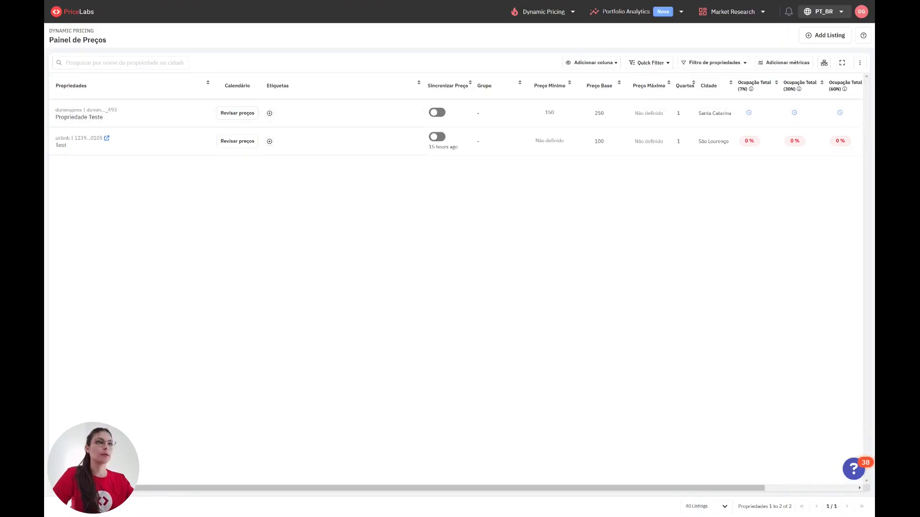
# - Review the prices of Propriedade Teste and open the help for choosing its base price
pyautogui.click(238, 114)
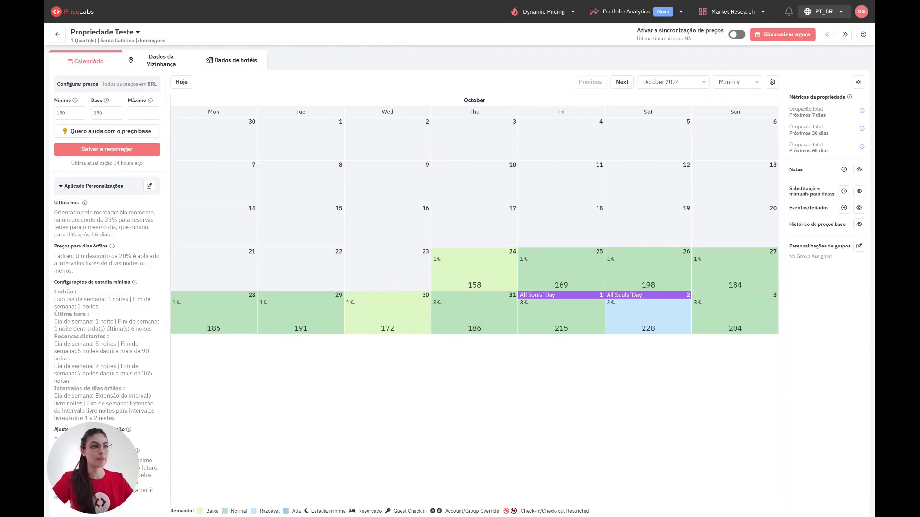
pyautogui.click(89, 112)
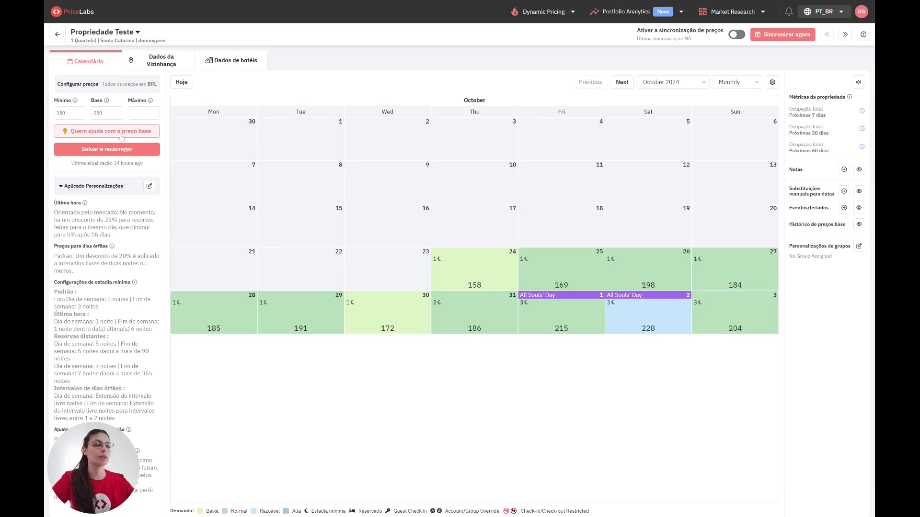
pyautogui.click(120, 136)
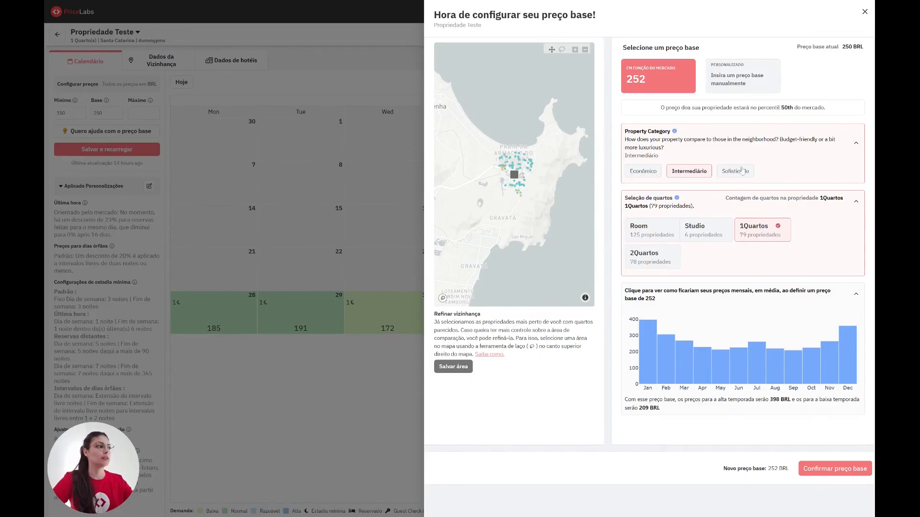
# - Try the Econômico category, then set the category to Sofisticado and add 2Quartos listings to the comparison
pyautogui.click(643, 172)
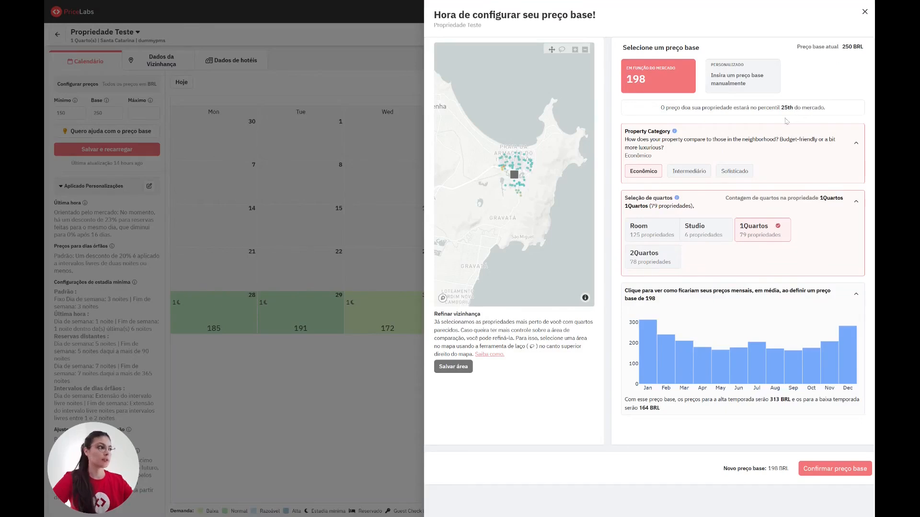
pyautogui.click(736, 173)
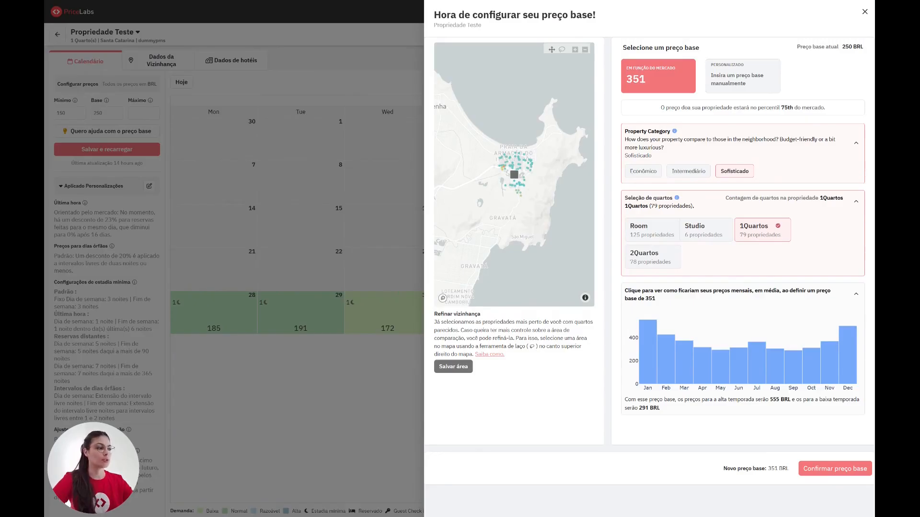
pyautogui.click(646, 262)
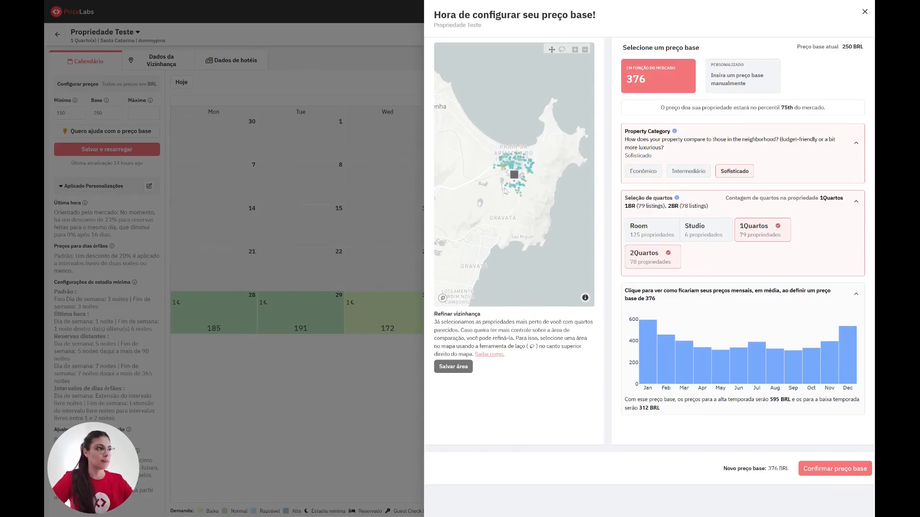
# - Outline the neighbourhood north of the property, around Praia da Armação, with Lasso Select as the comparison area
pyautogui.scroll(1, 509, 193)
pyautogui.scroll(1, 540, 195)
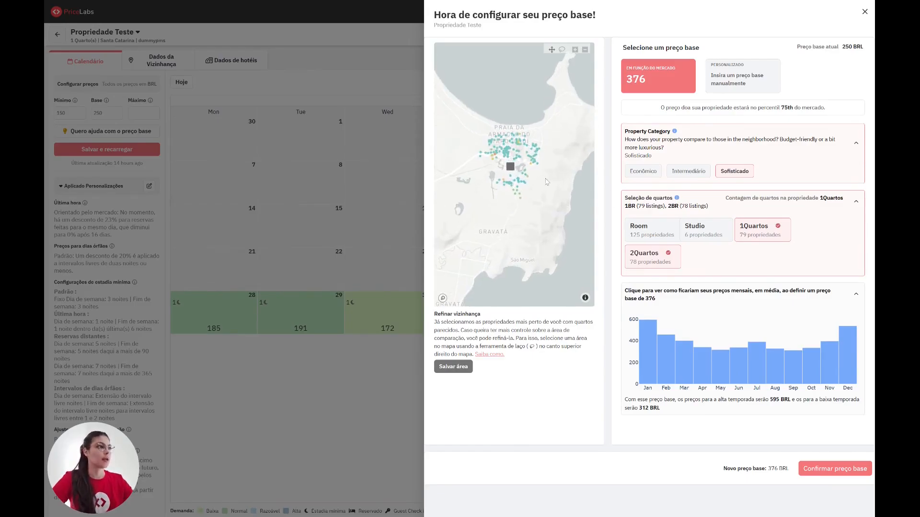
pyautogui.click(562, 50)
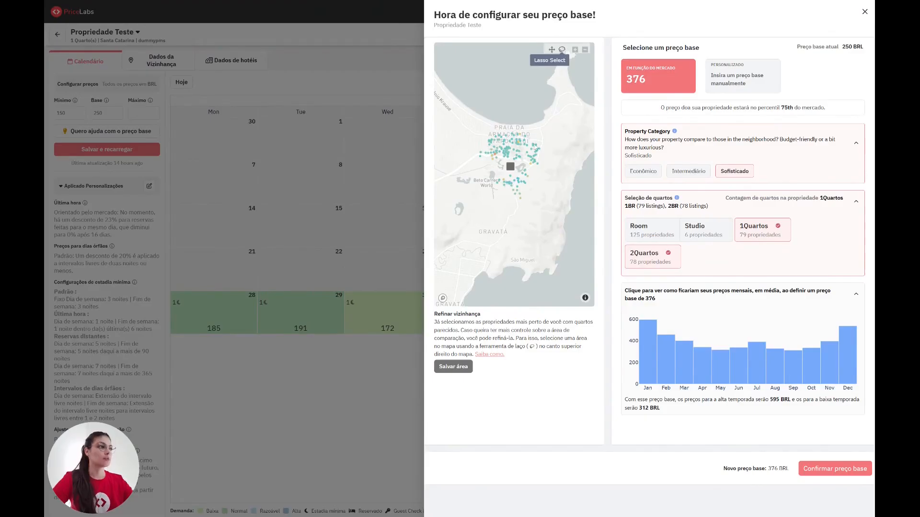
pyautogui.scroll(1, 523, 177)
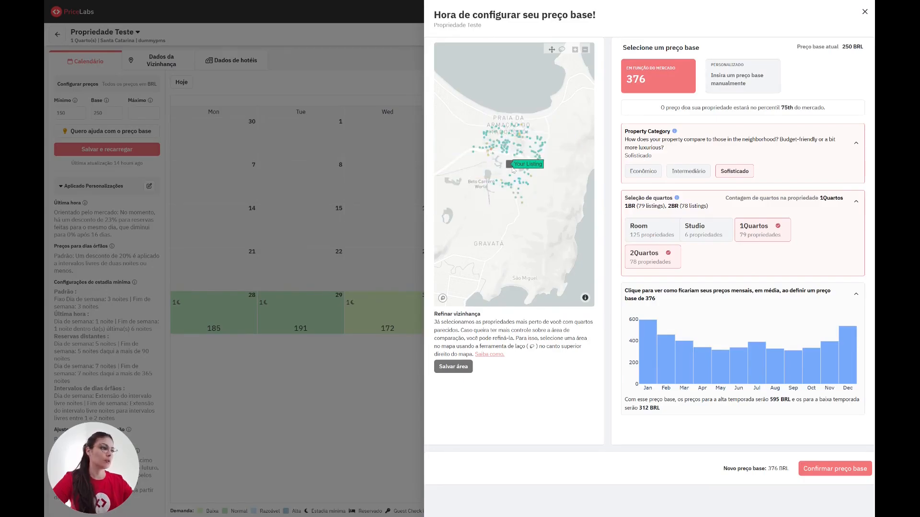
pyautogui.scroll(2, 513, 169)
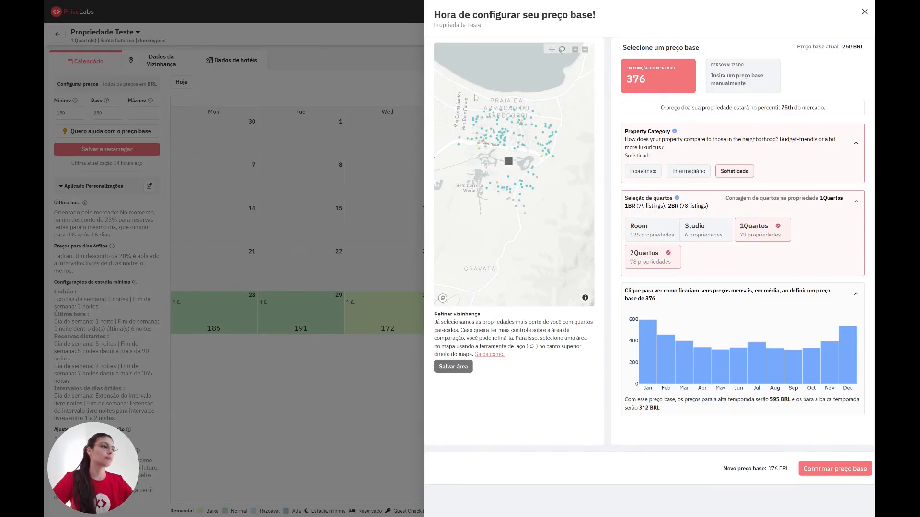
pyautogui.moveTo(474, 97)
pyautogui.mouseDown()
pyautogui.moveTo(449, 136)
pyautogui.moveTo(465, 153)
pyautogui.moveTo(562, 157)
pyautogui.moveTo(562, 123)
pyautogui.moveTo(546, 98)
pyautogui.mouseUp()
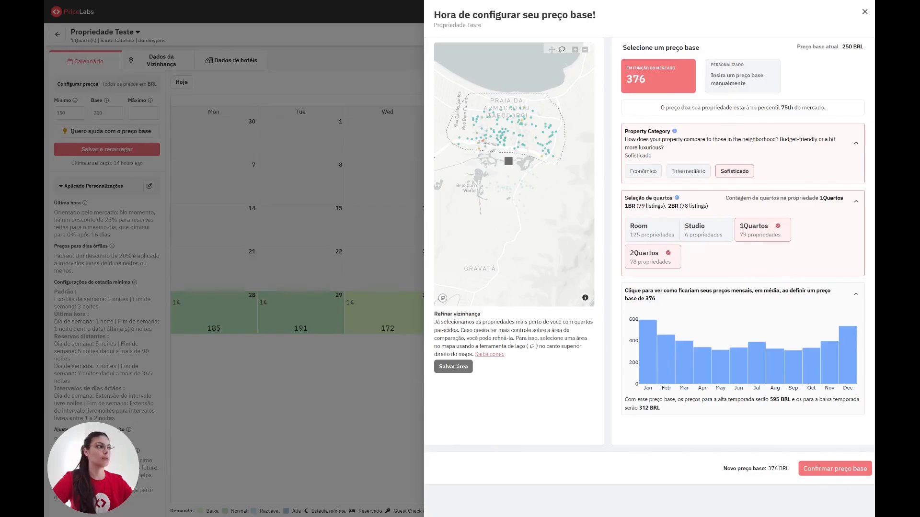
# - Switch to a custom base price, enter 400 BRL and confirm it
pyautogui.click(726, 77)
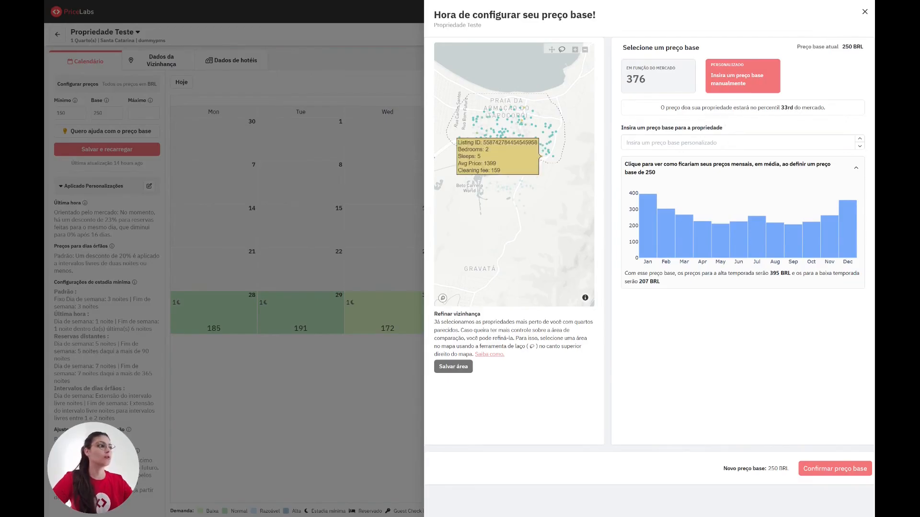
pyautogui.click(720, 144)
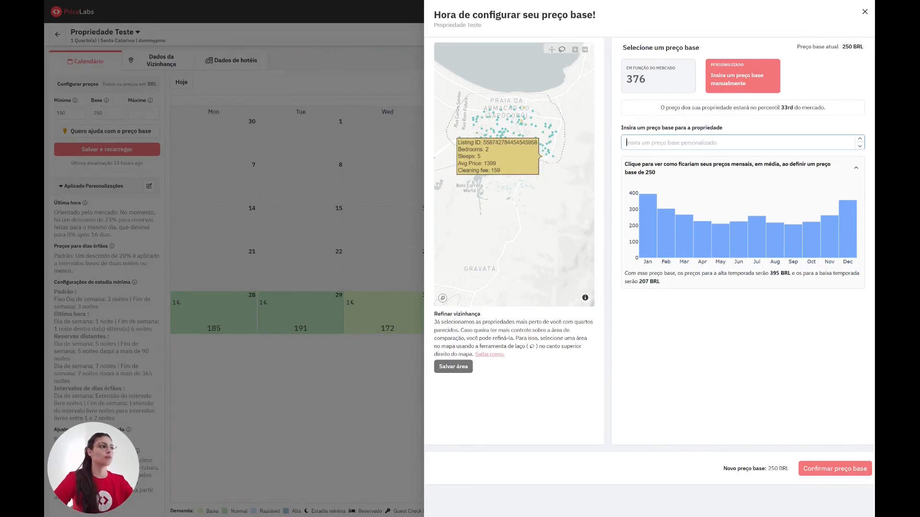
pyautogui.write('400')
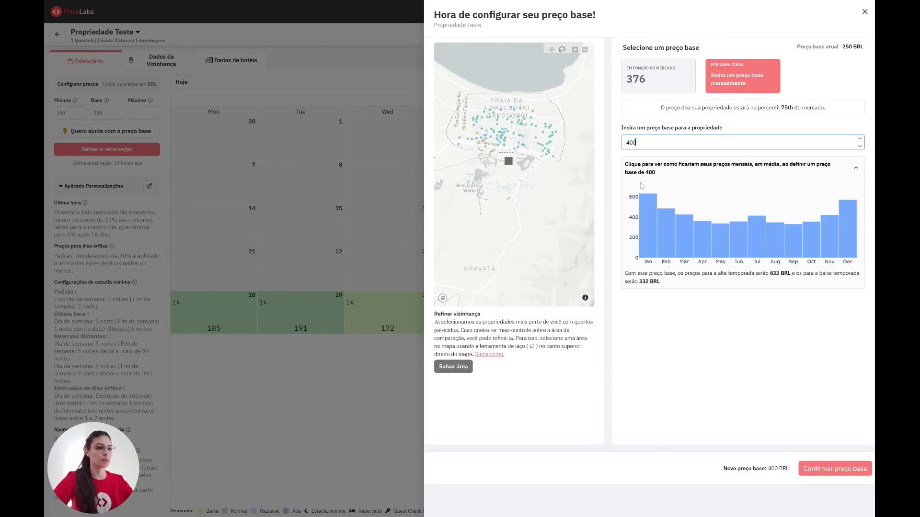
pyautogui.click(858, 471)
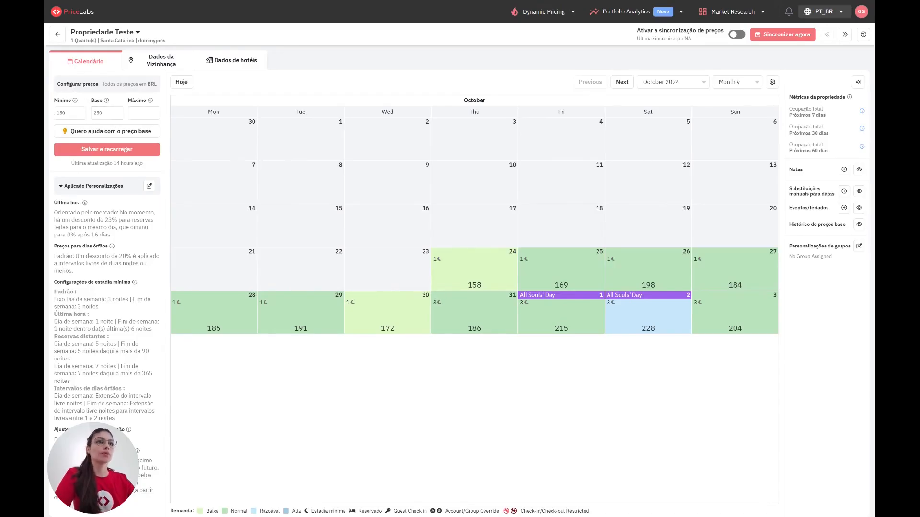
# - Set the minimum price to 210 BRL, then save and reload the prices, ignoring the recommended minimum
pyautogui.click(56, 114)
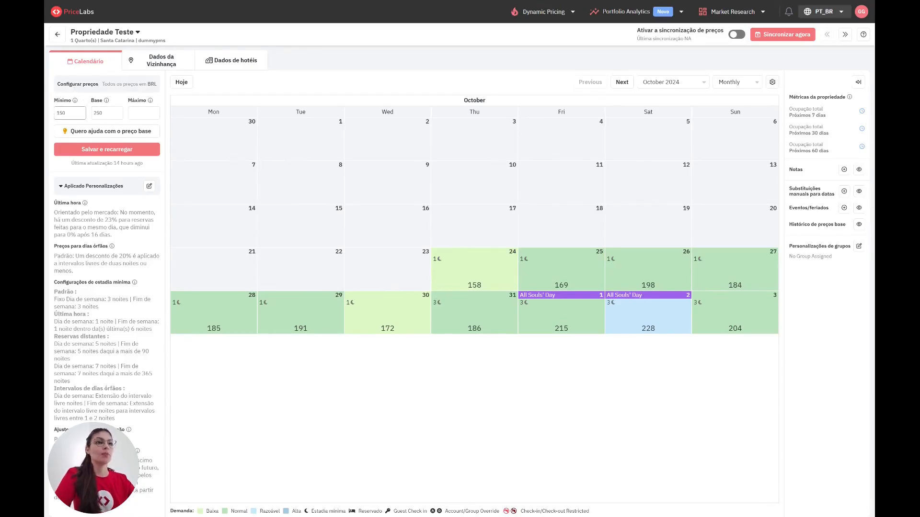
pyautogui.moveTo(75, 101)
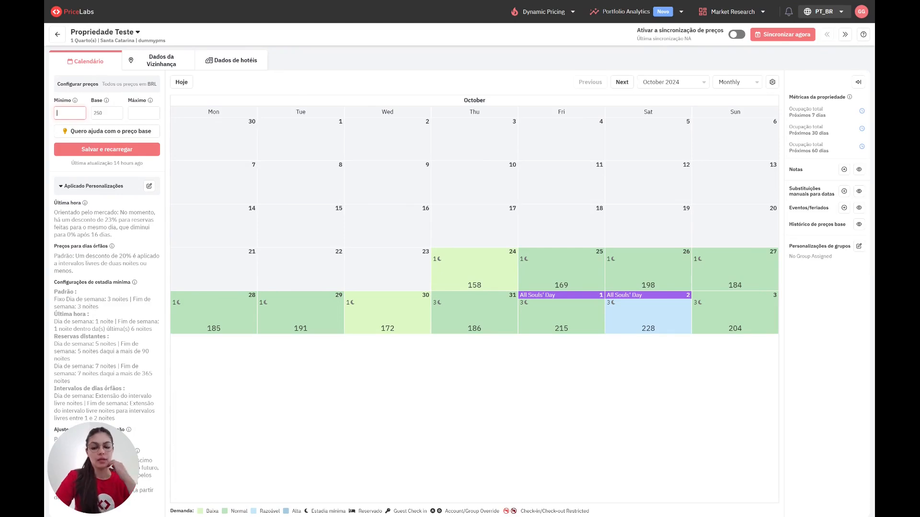
pyautogui.write('210')
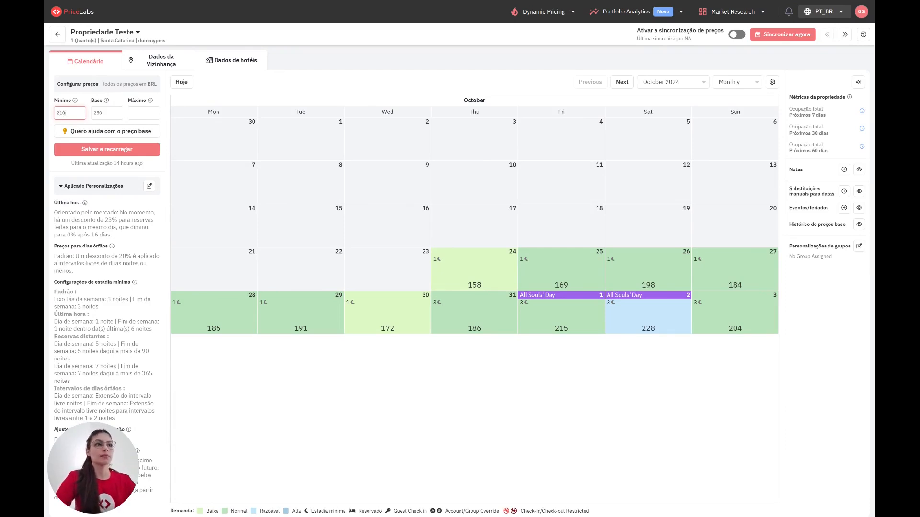
pyautogui.click(95, 150)
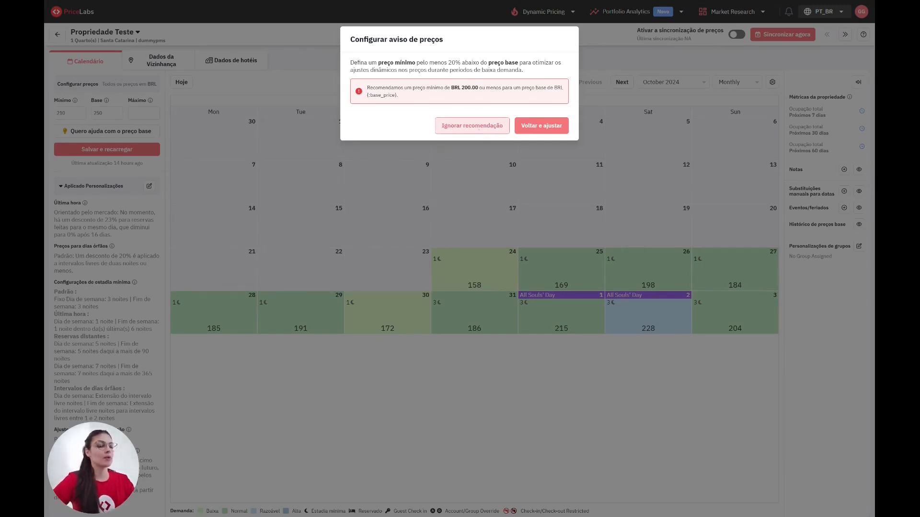
pyautogui.click(472, 125)
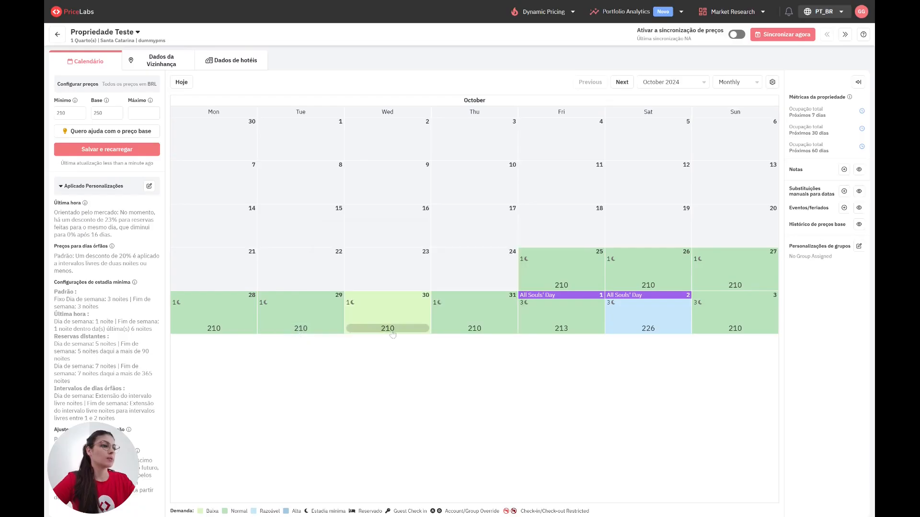
pyautogui.moveTo(392, 334)
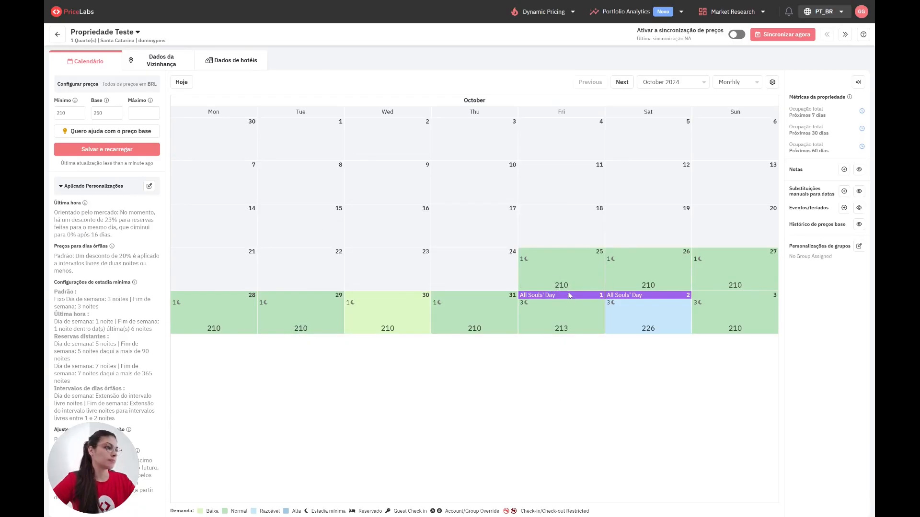
pyautogui.moveTo(568, 289)
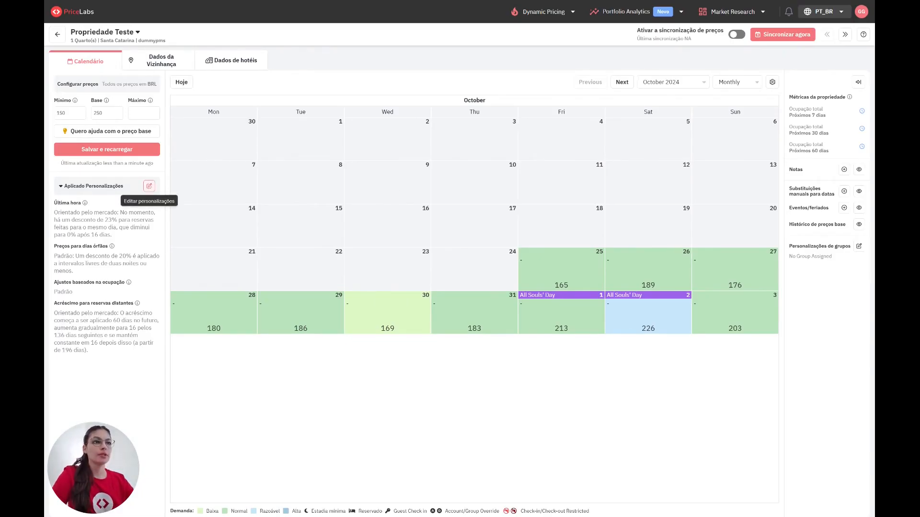
# - Enable minimum-stay settings in the listing's customizations and apply the suggested configuration for short-term bookings, keeping the orphan-gap, last-minute and far-out rules
pyautogui.click(149, 186)
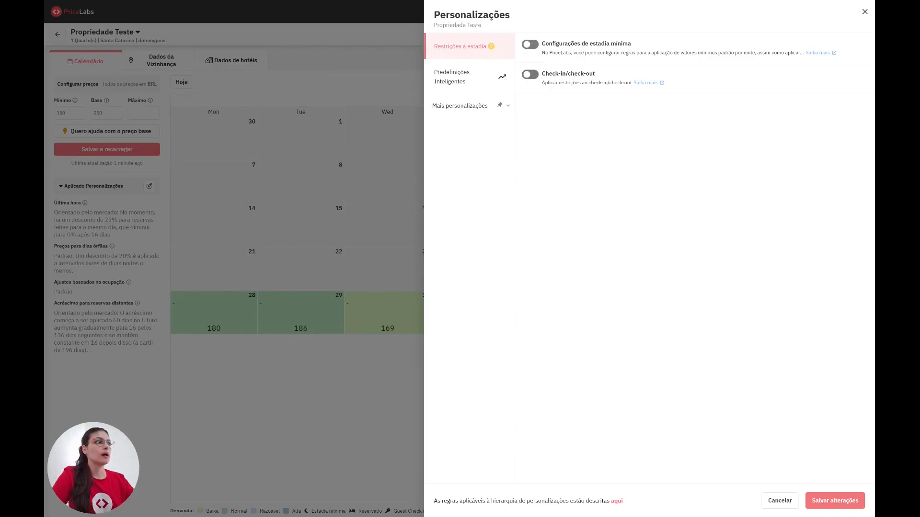
pyautogui.click(530, 47)
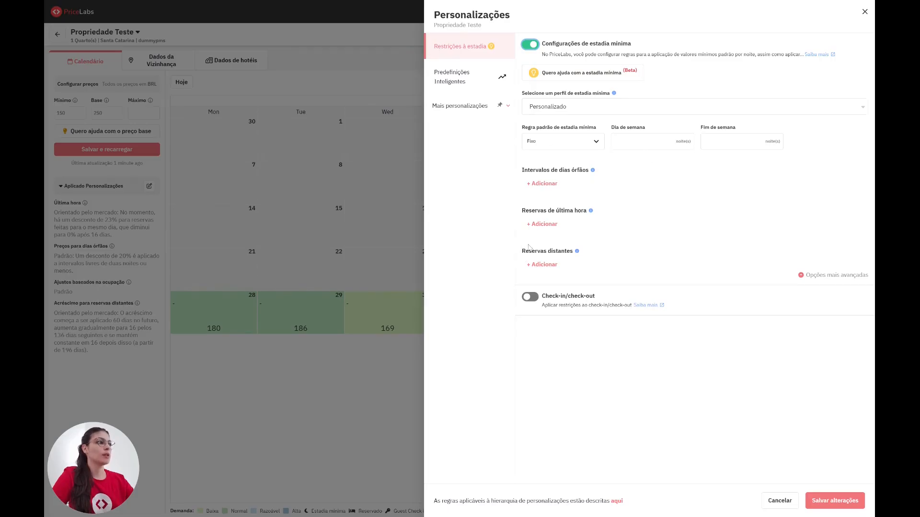
pyautogui.click(569, 73)
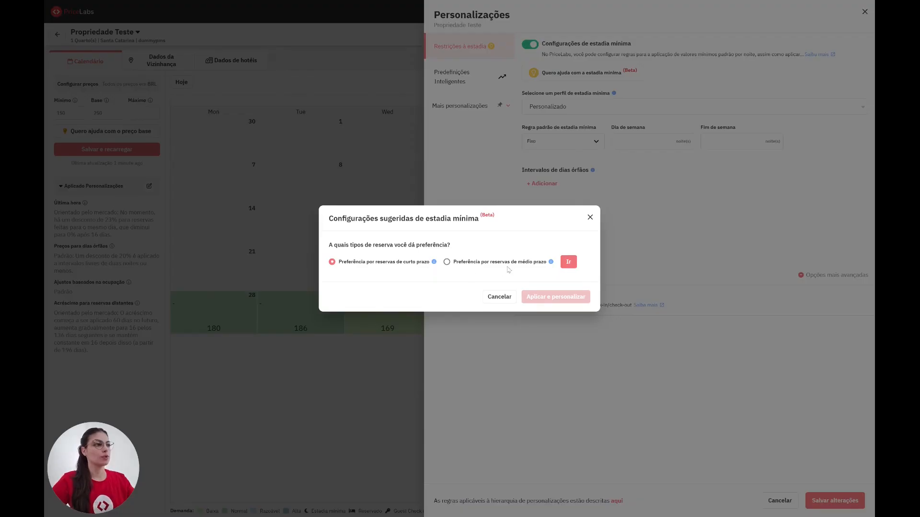
pyautogui.click(569, 263)
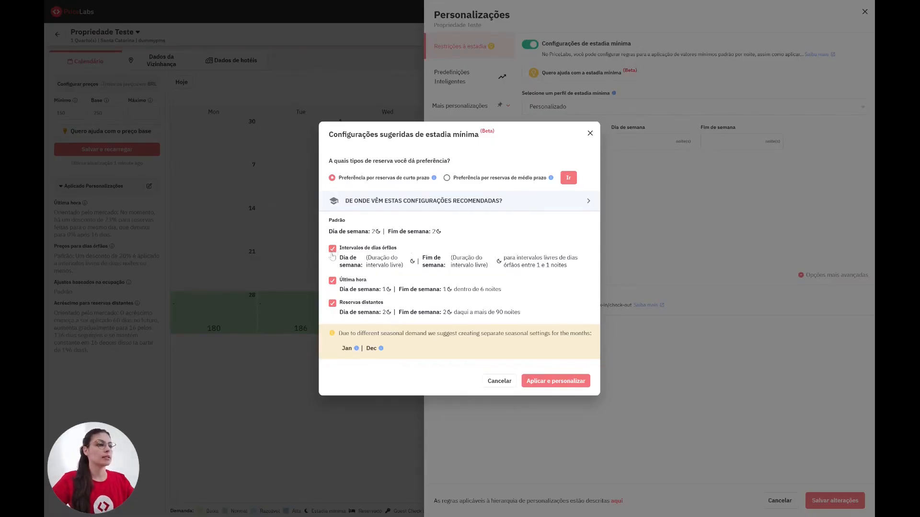
pyautogui.click(333, 285)
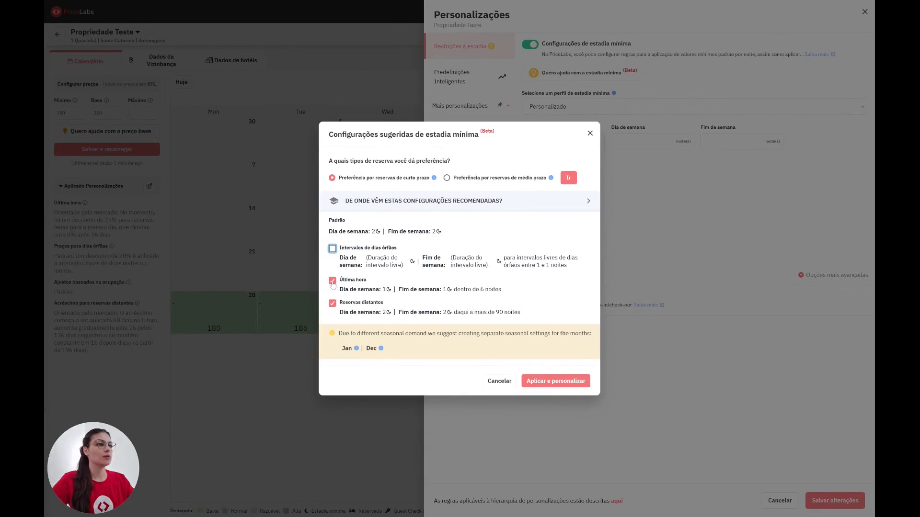
pyautogui.click(332, 248)
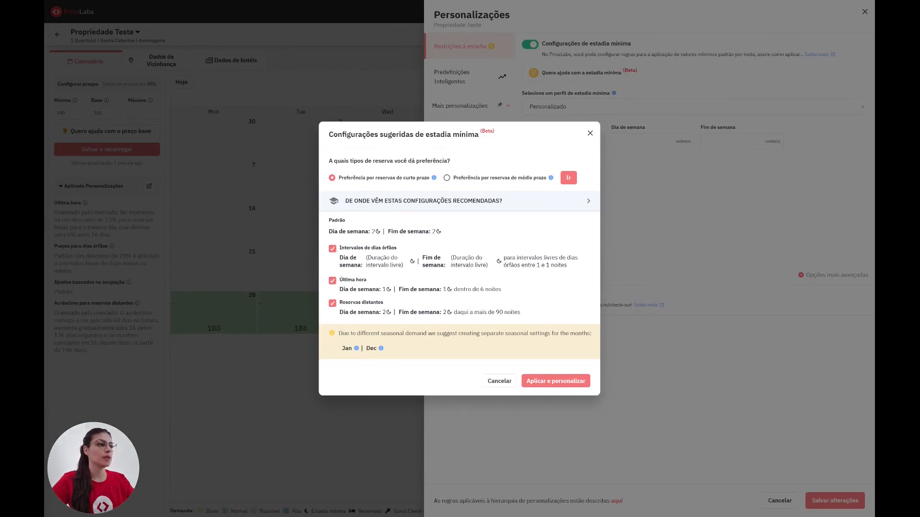
pyautogui.click(557, 381)
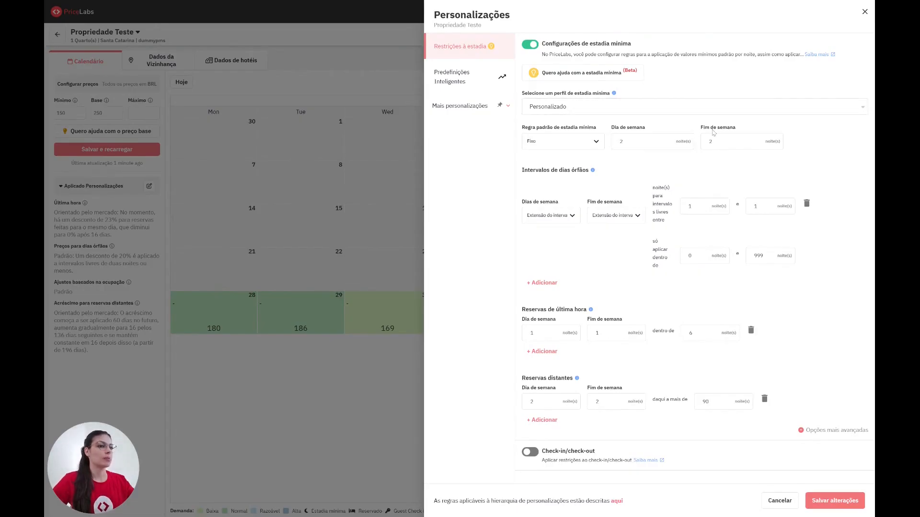
# - Try the Valor da reserva default minimum-stay rule with 200 BRL, and return the rule to Fixo
pyautogui.click(579, 143)
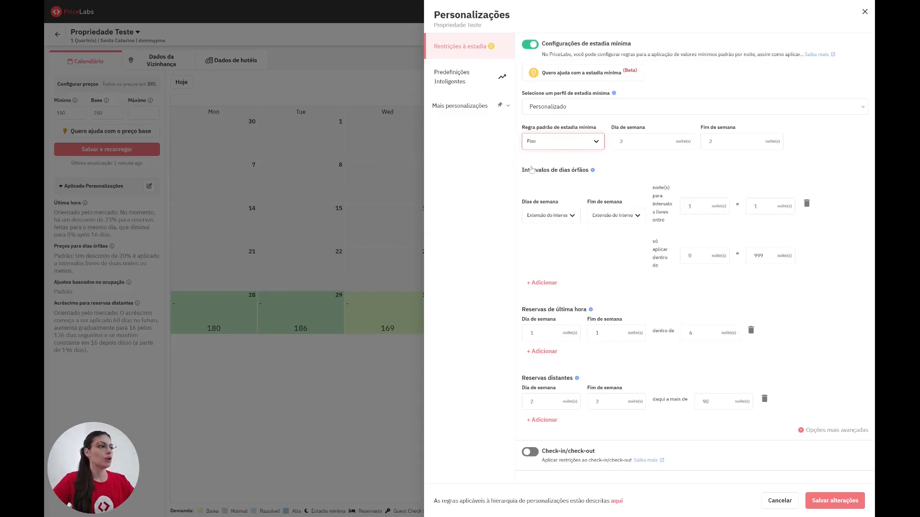
pyautogui.press('Down')
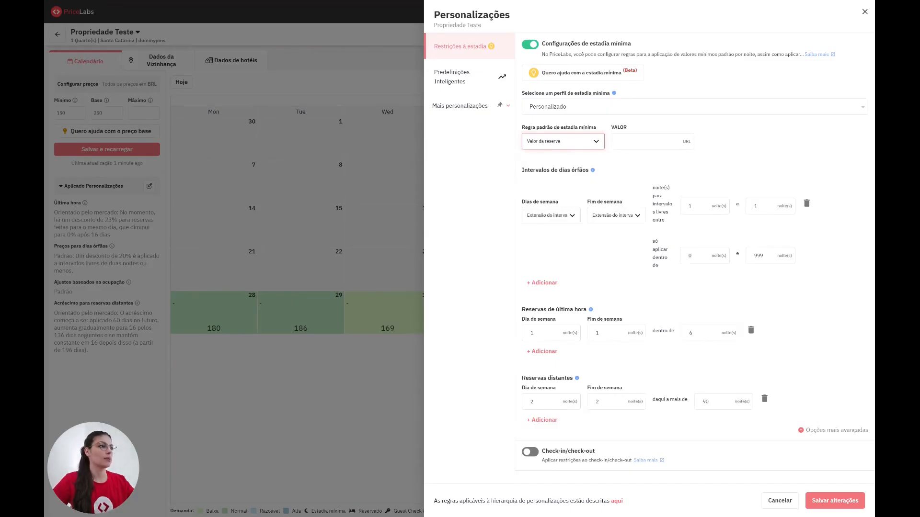
pyautogui.click(640, 141)
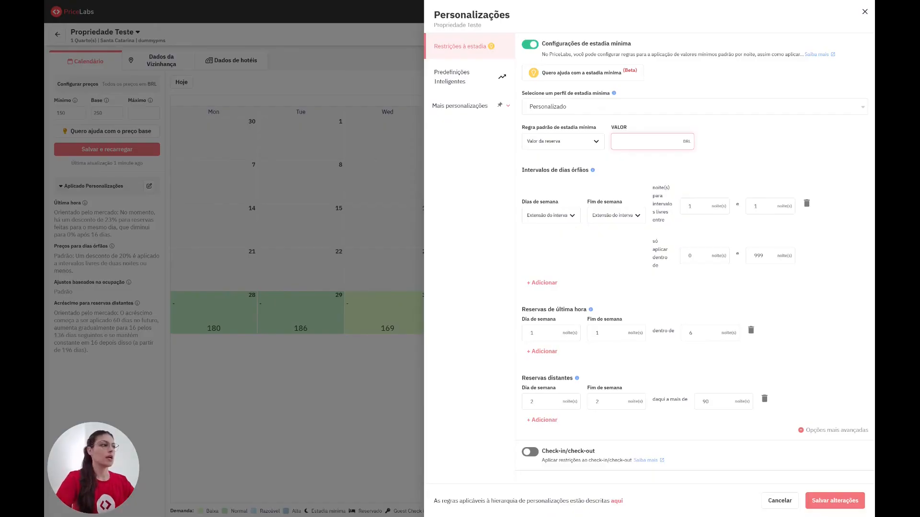
pyautogui.write('200')
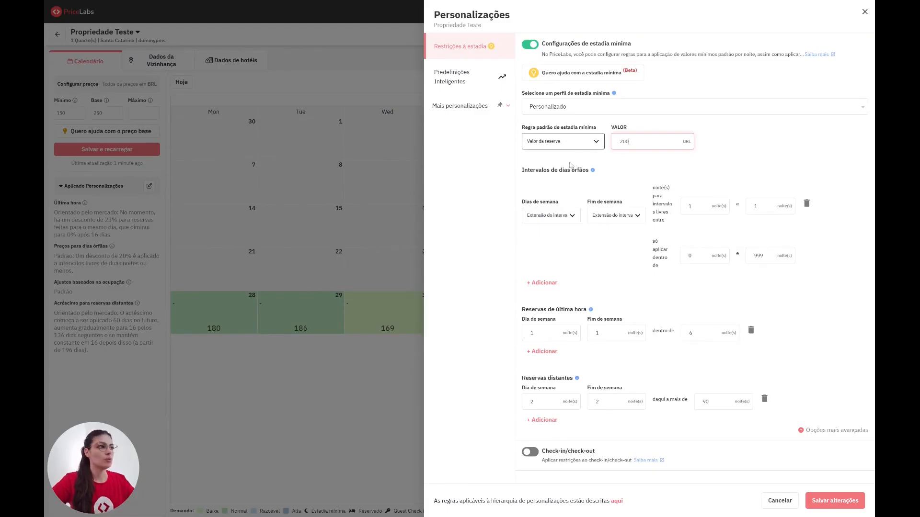
pyautogui.hotkey('shift', 'Tab')
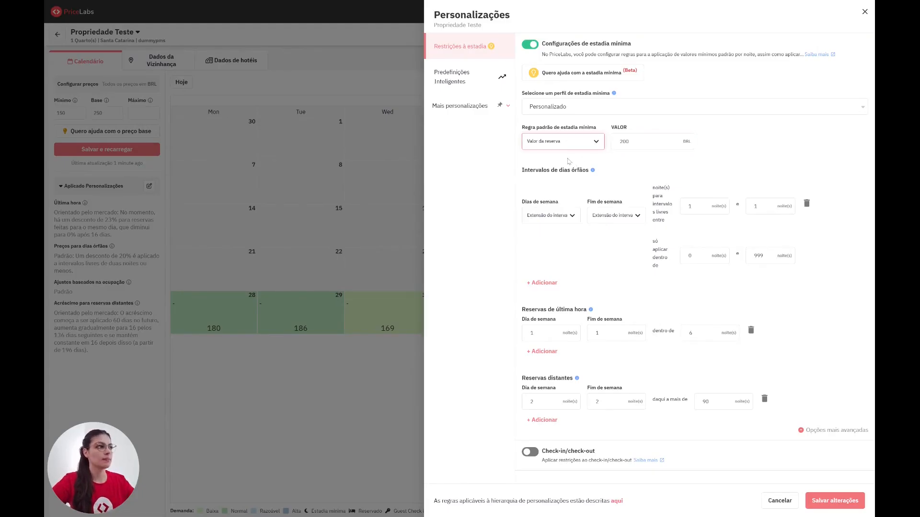
pyautogui.press('Up')
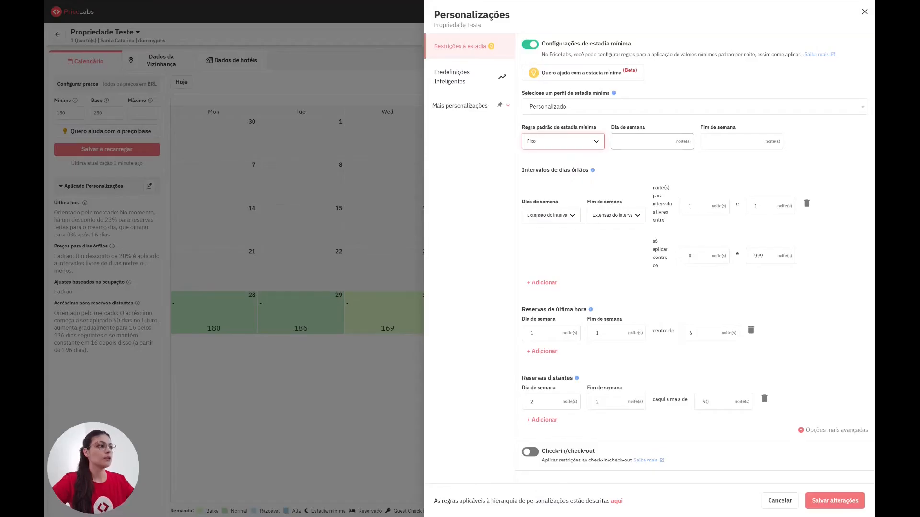
# - Set the default fixed minimum stay to 3 nights on weekdays and 4 nights on weekends
pyautogui.press('Tab')
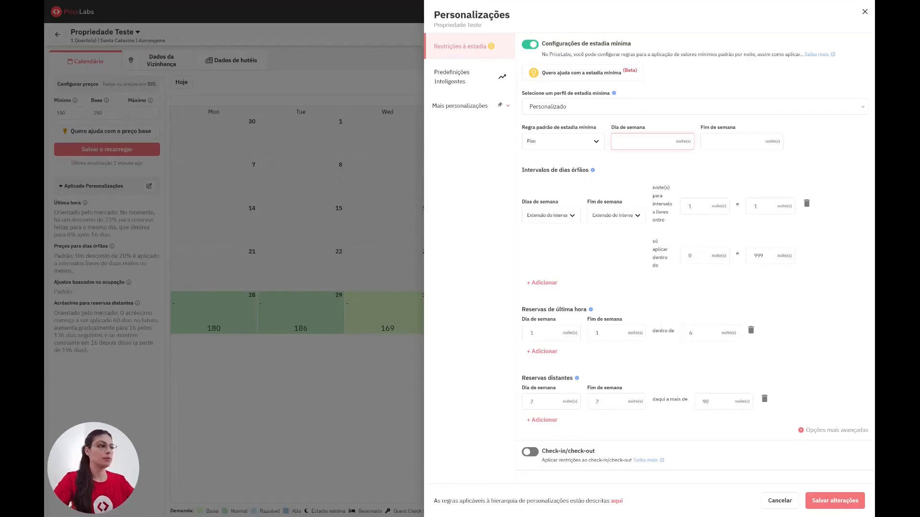
pyautogui.write('3')
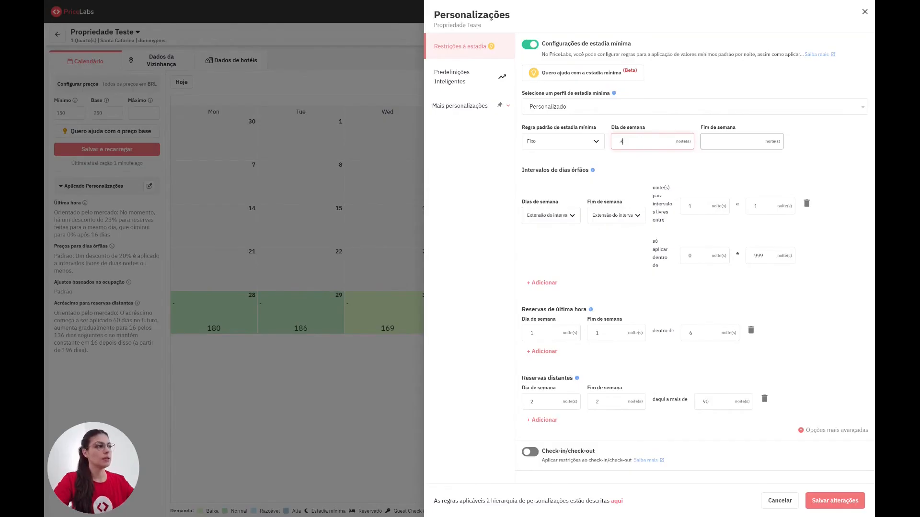
pyautogui.press('Tab')
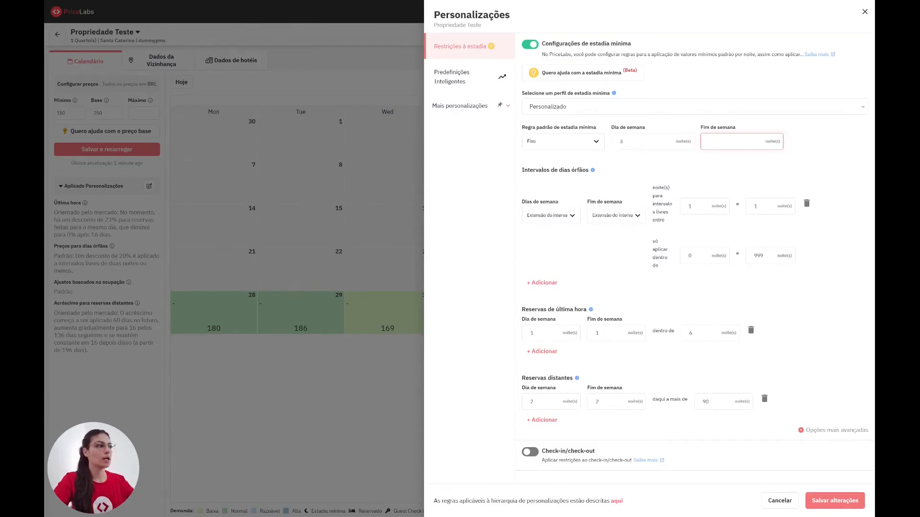
pyautogui.write('4')
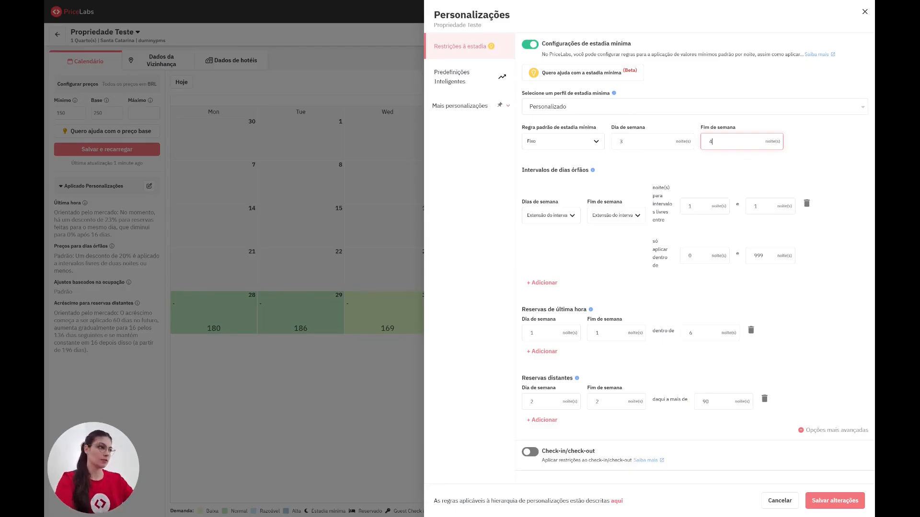
# - Extend the orphan-day rule to cover free gaps between 1 and 2 nights
pyautogui.click(576, 219)
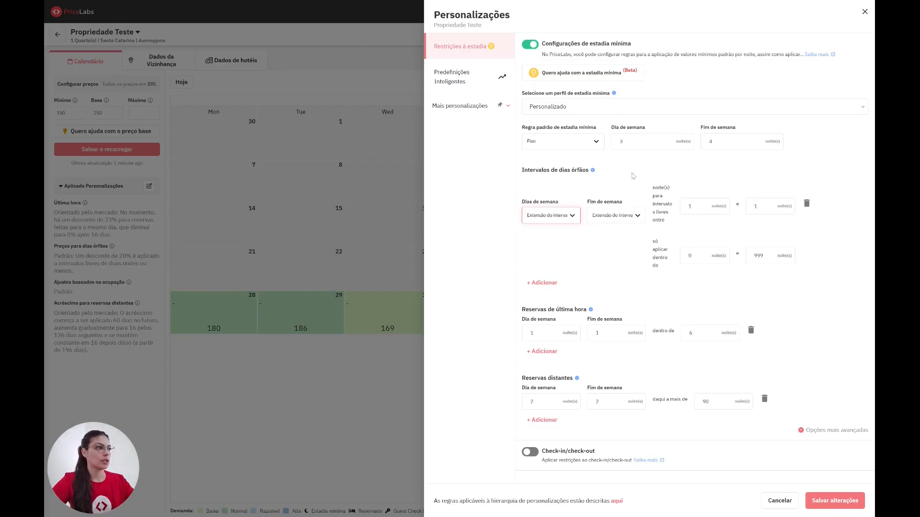
pyautogui.click(650, 201)
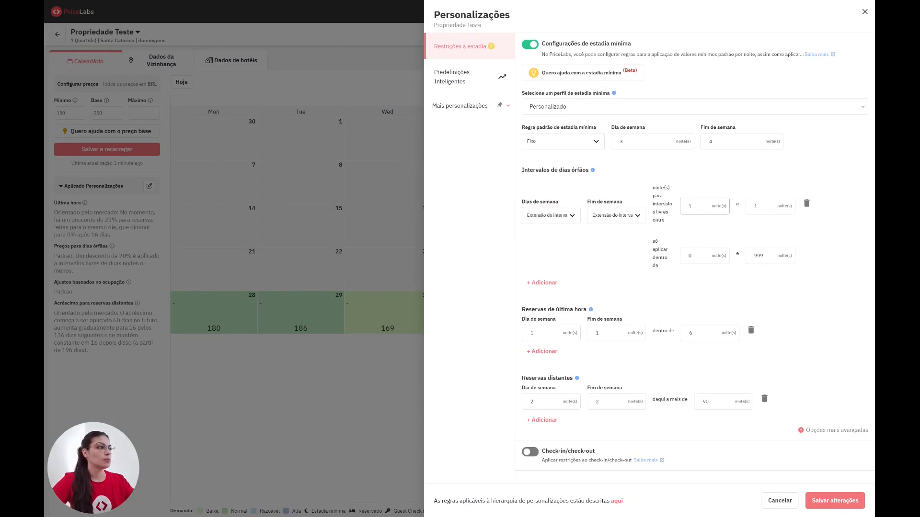
pyautogui.doubleClick(690, 206)
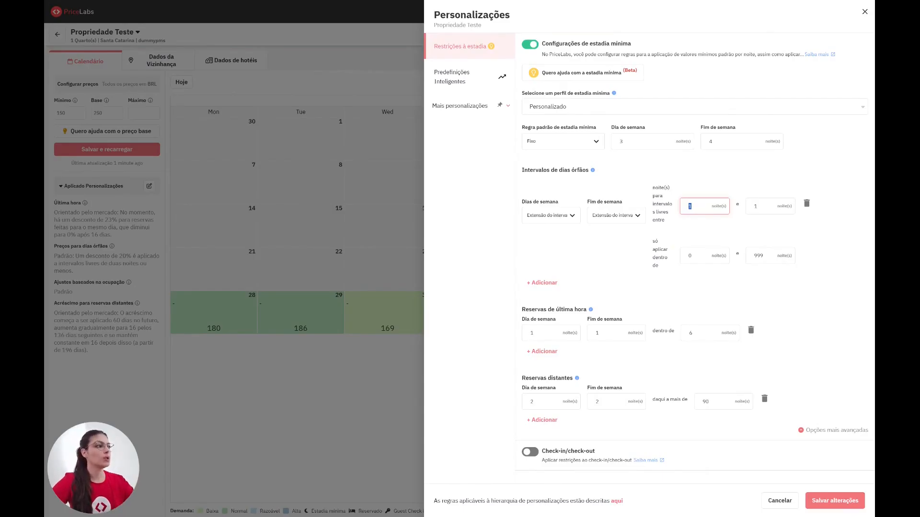
pyautogui.press('Tab')
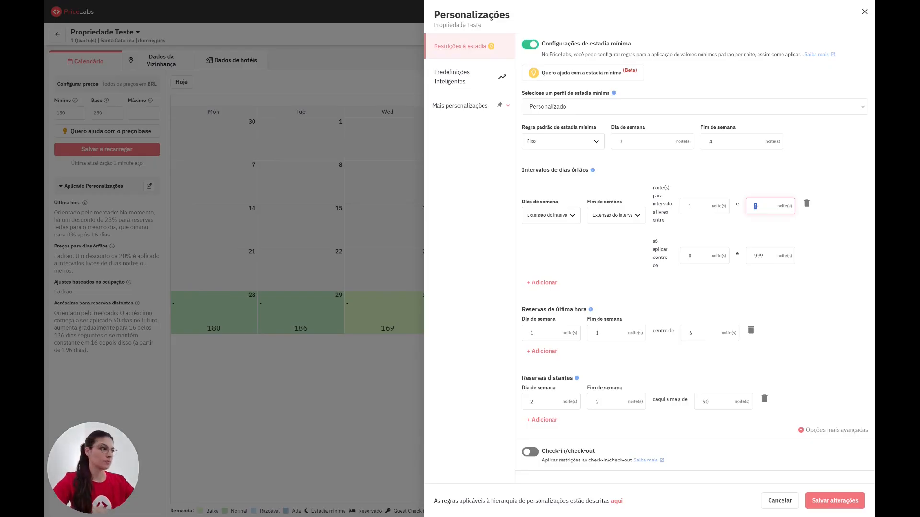
pyautogui.write('2')
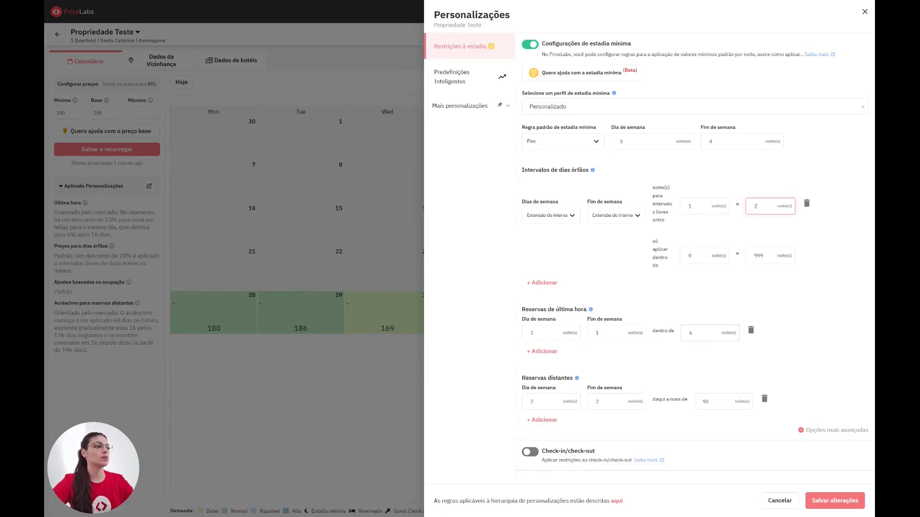
pyautogui.doubleClick(690, 333)
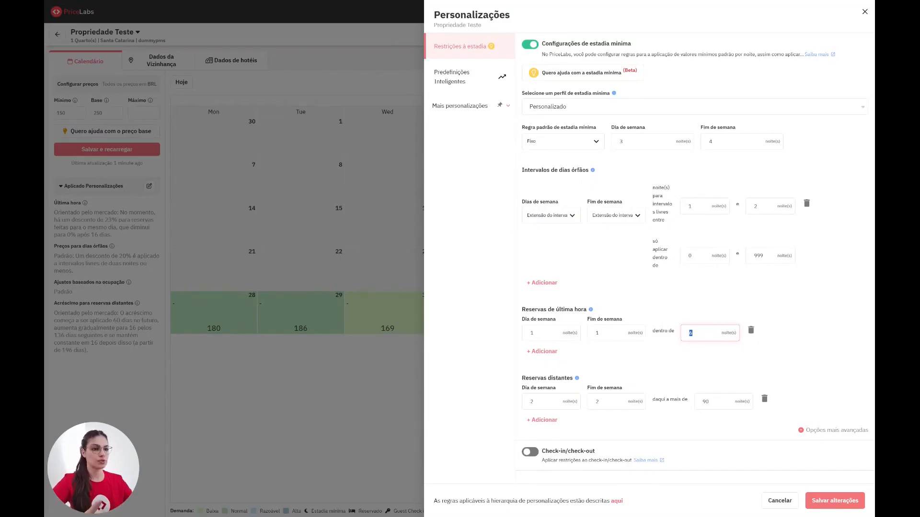
pyautogui.click(693, 333)
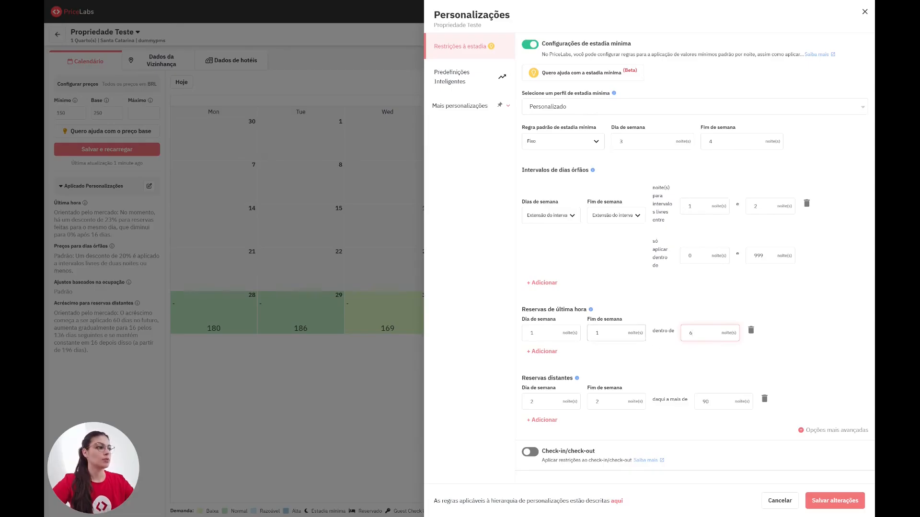
pyautogui.doubleClick(597, 333)
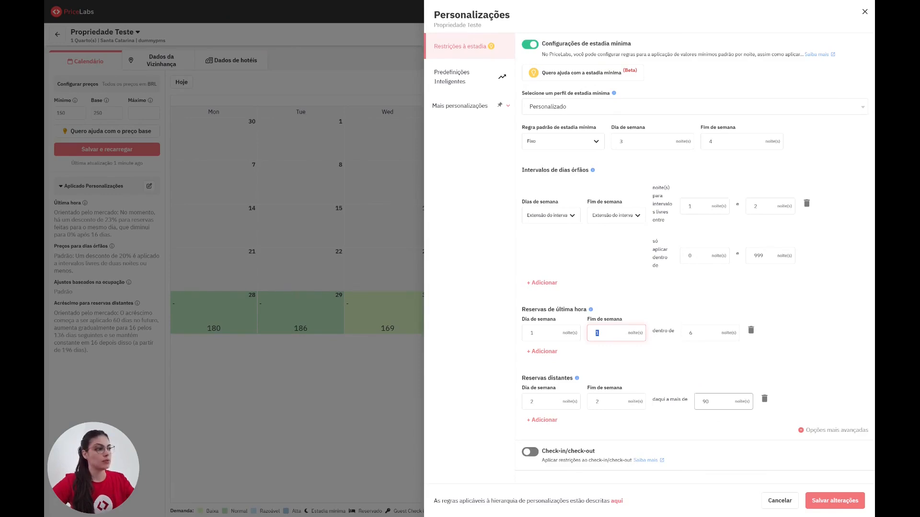
# - Set the existing far-out booking rule's minimum stay to 5 nights for both weekdays and weekends
pyautogui.doubleClick(597, 402)
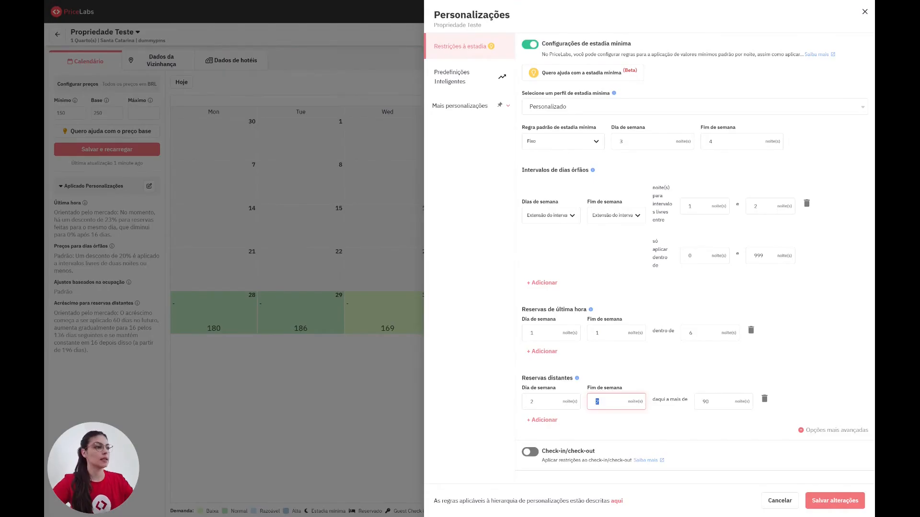
pyautogui.write('5')
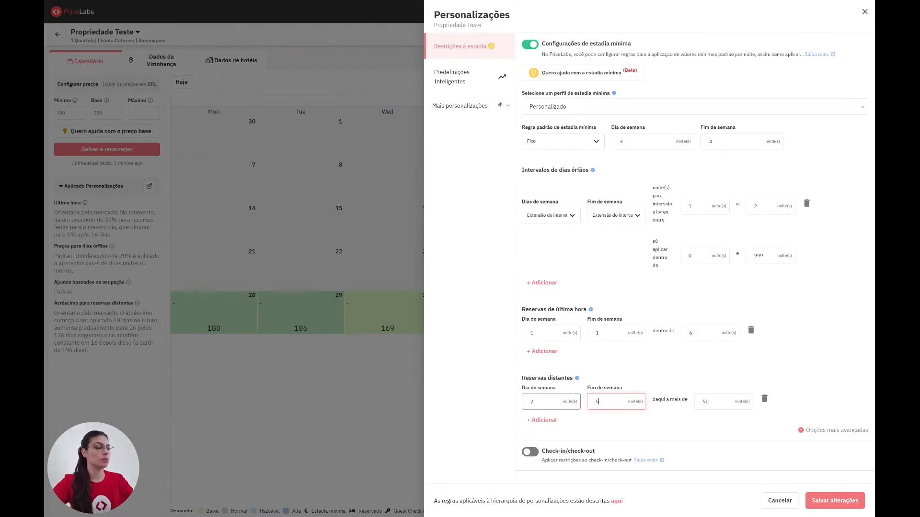
pyautogui.hotkey('shift', 'Tab')
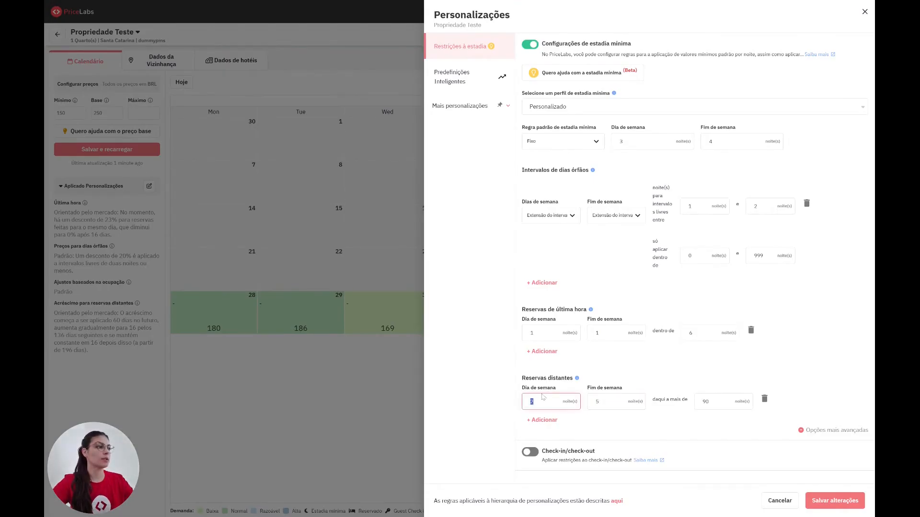
pyautogui.write('5')
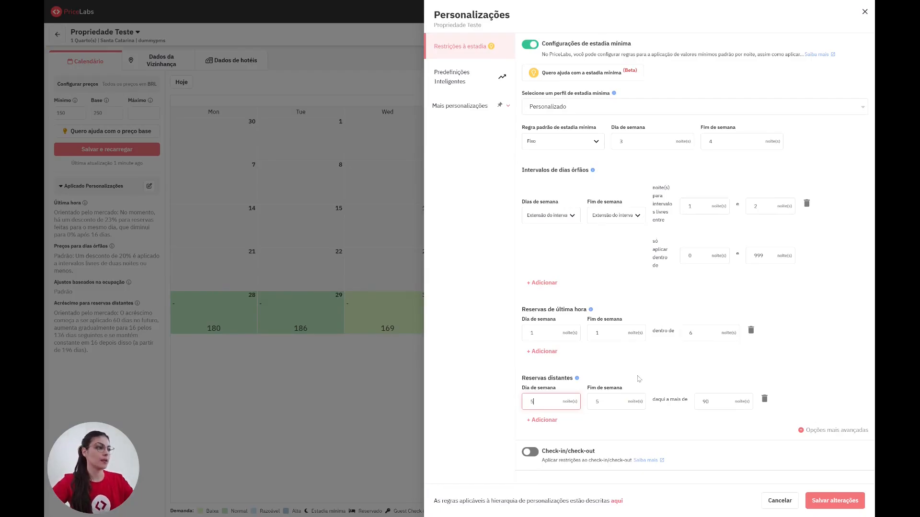
pyautogui.click(592, 402)
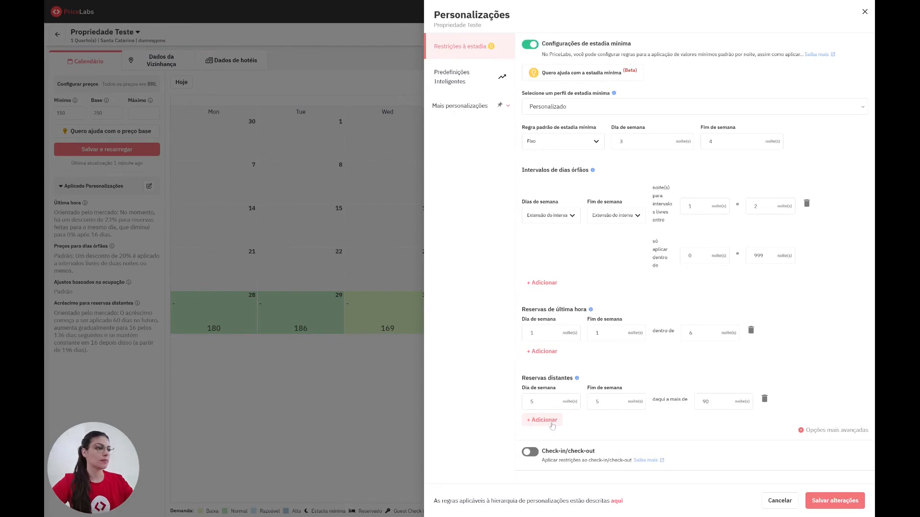
# - Add a far-out booking rule requiring 7 nights on weekdays and weekends beyond 365 nights ahead, and save the customizations
pyautogui.click(552, 426)
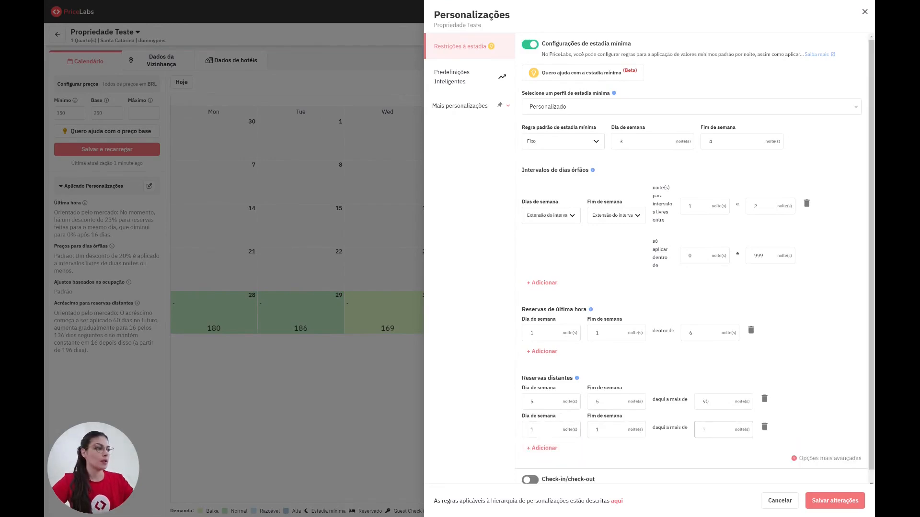
pyautogui.click(717, 429)
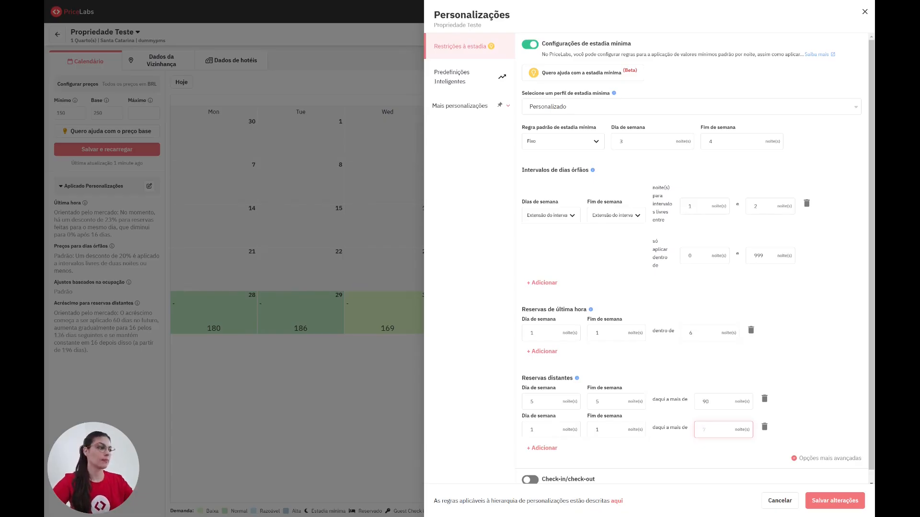
pyautogui.write('365')
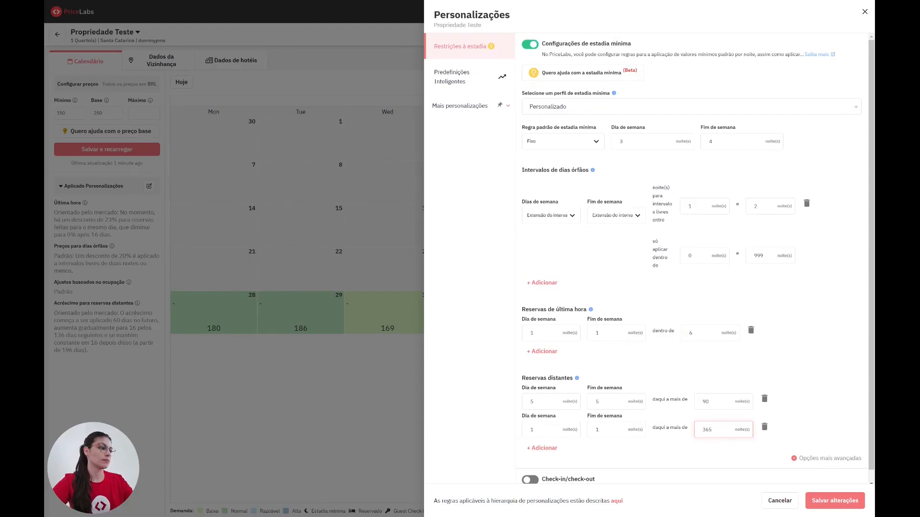
pyautogui.hotkey('shift', 'Tab')
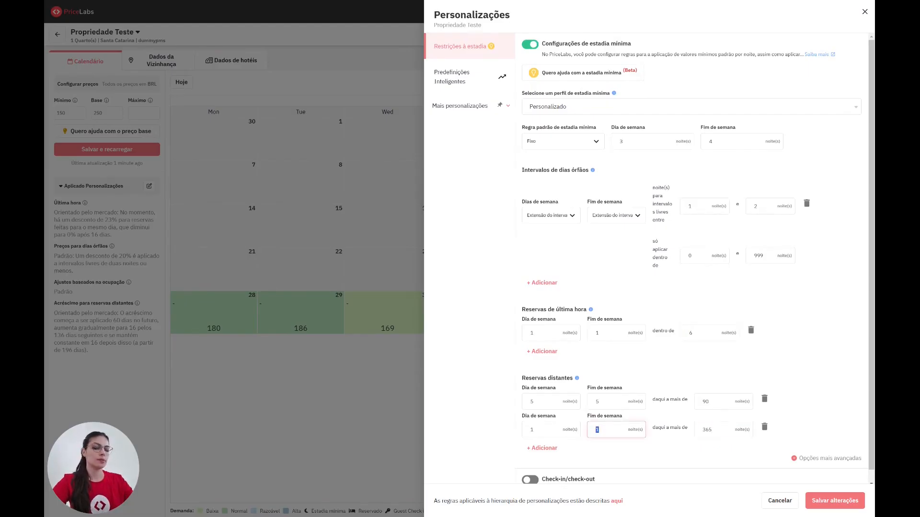
pyautogui.write('7')
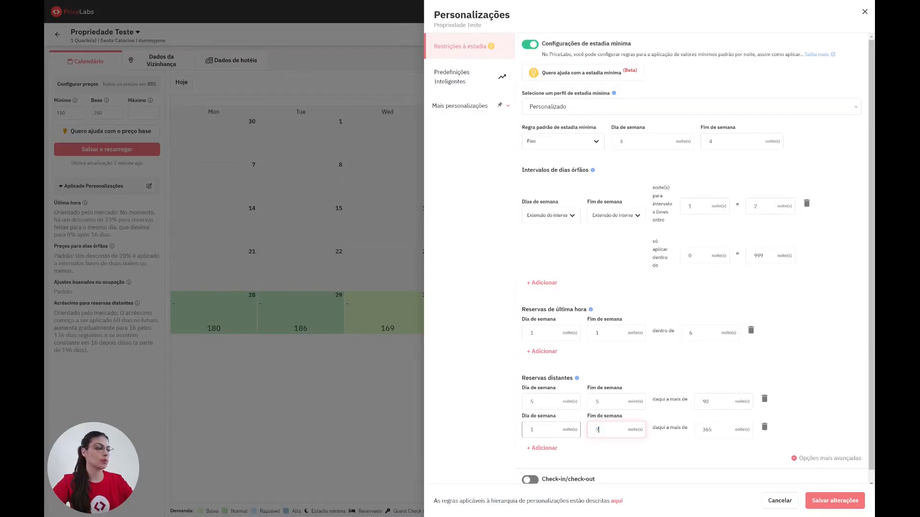
pyautogui.hotkey('shift', 'Tab')
pyautogui.write('7')
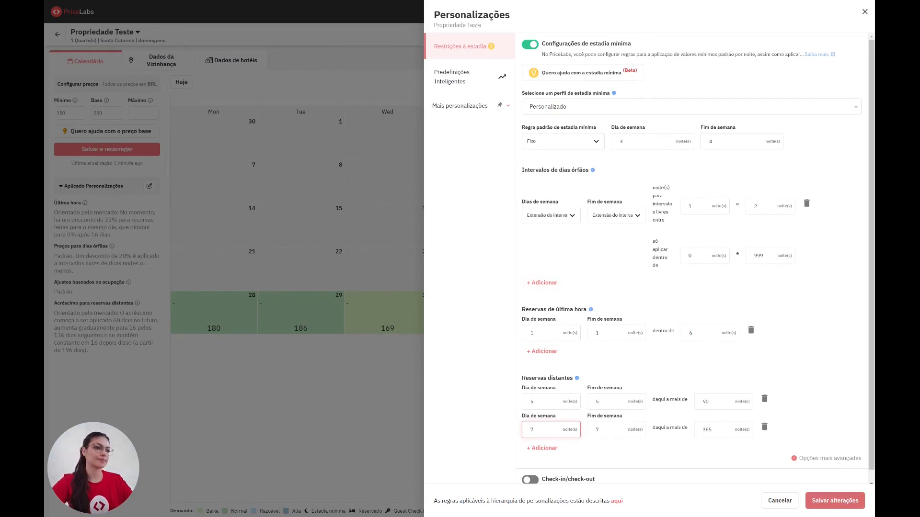
pyautogui.click(835, 501)
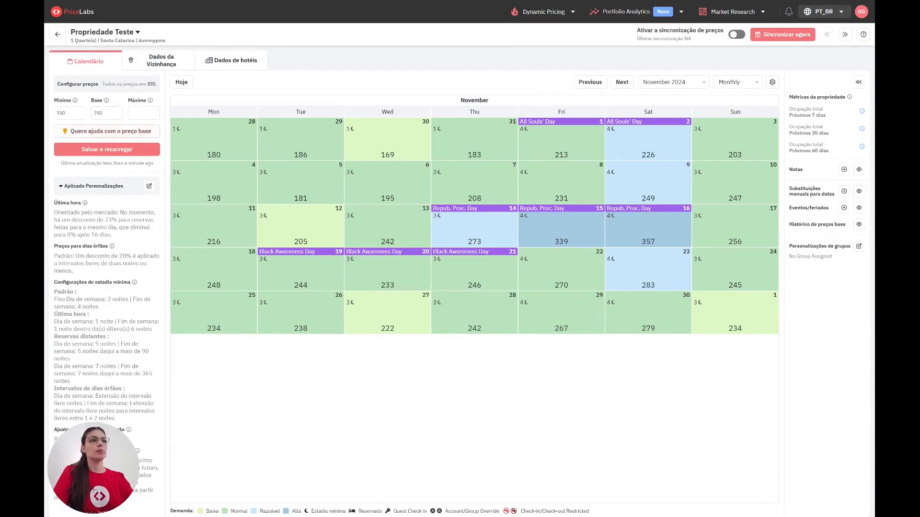
# - Turn on price synchronization for Propriedade Teste
pyautogui.click(70, 113)
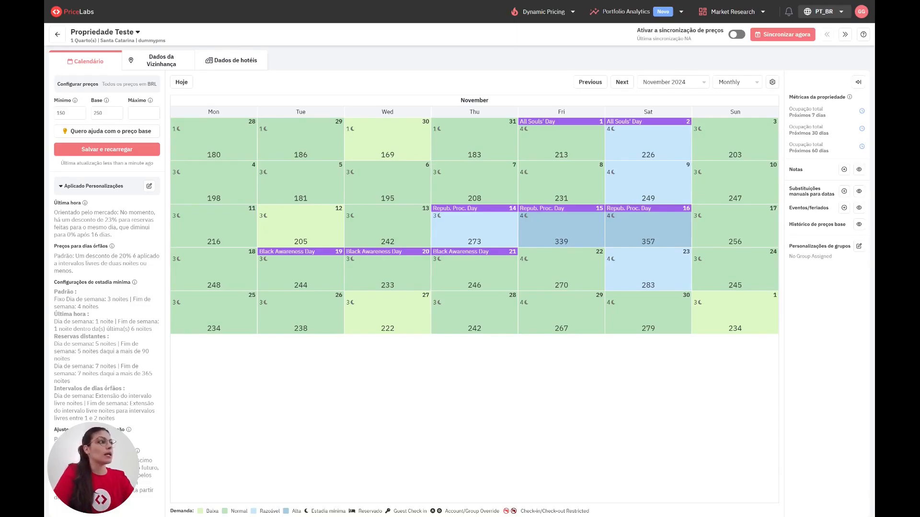
pyautogui.click(737, 35)
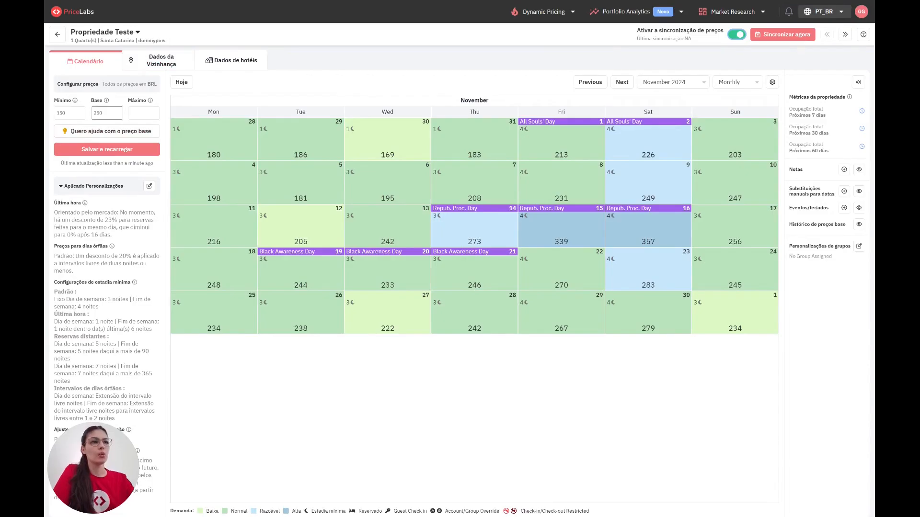
pyautogui.click(107, 113)
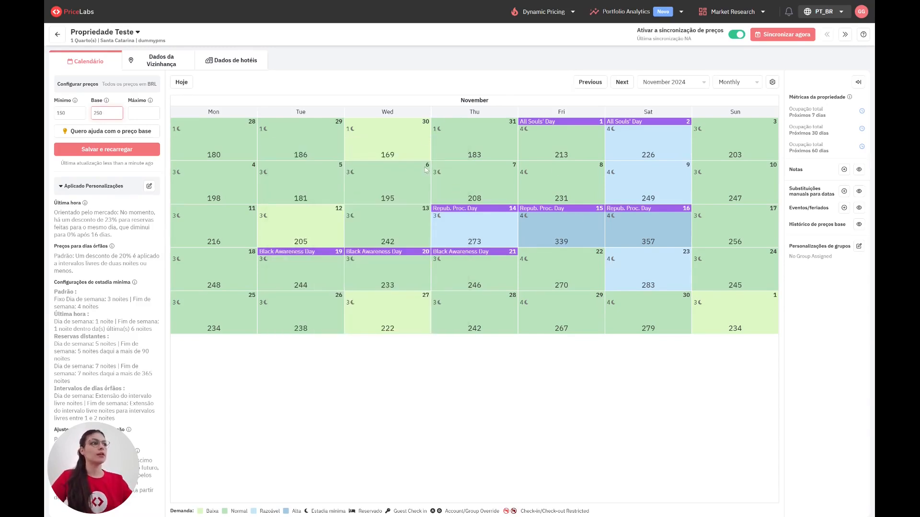
pyautogui.moveTo(415, 176)
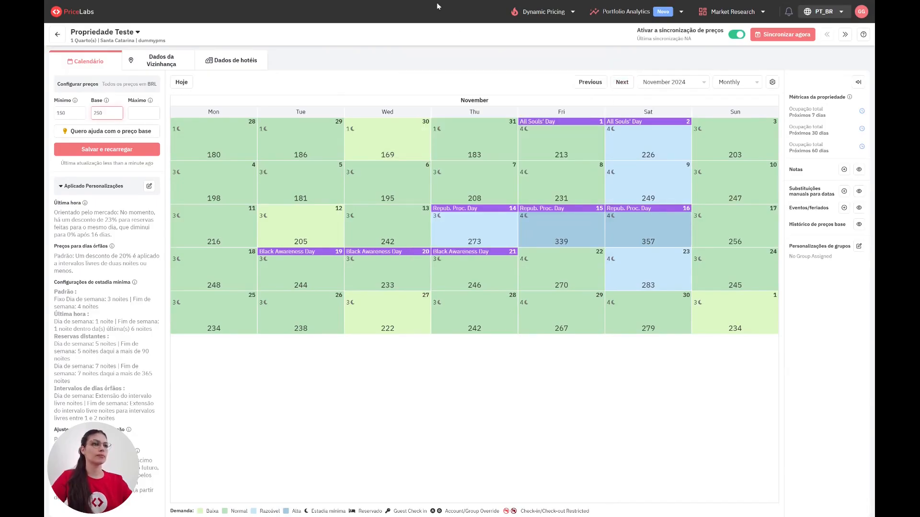
# - Open property mapping on the Gerenciar Propriedades page and view the available parent properties
pyautogui.click(158, 114)
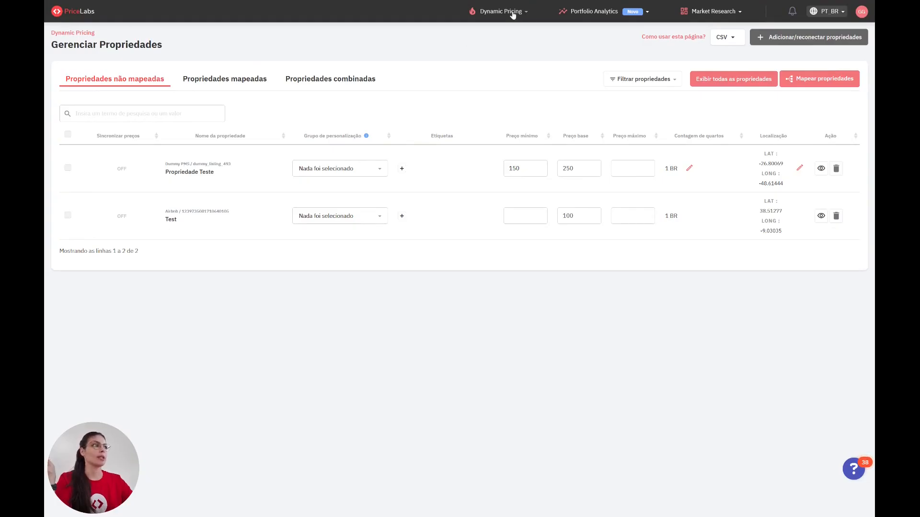
pyautogui.click(822, 82)
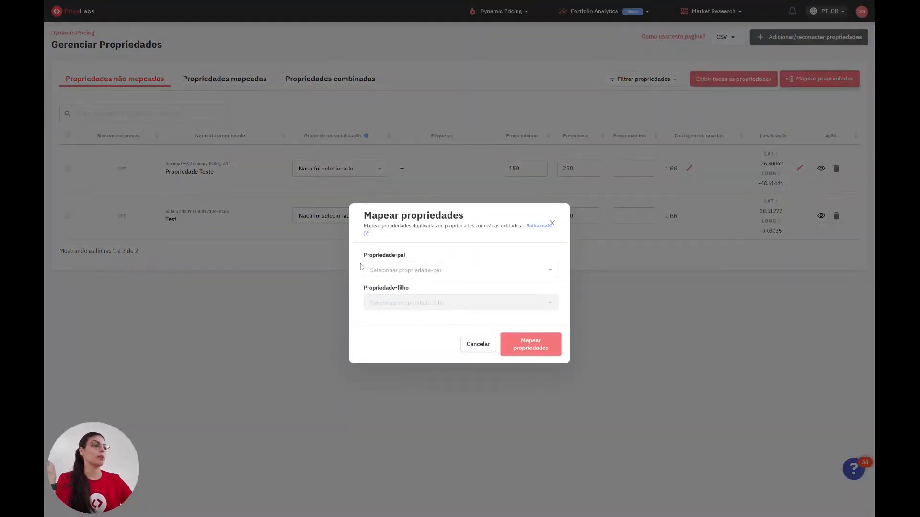
pyautogui.click(421, 271)
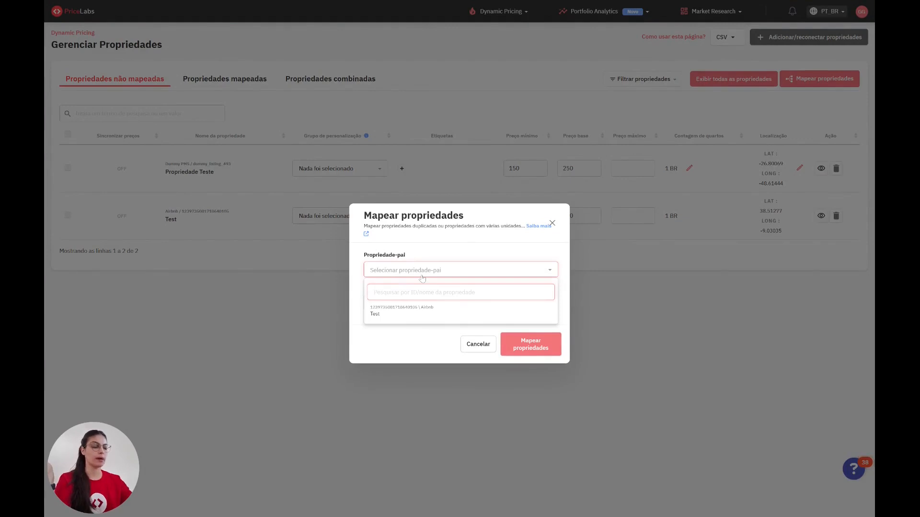
pyautogui.click(427, 270)
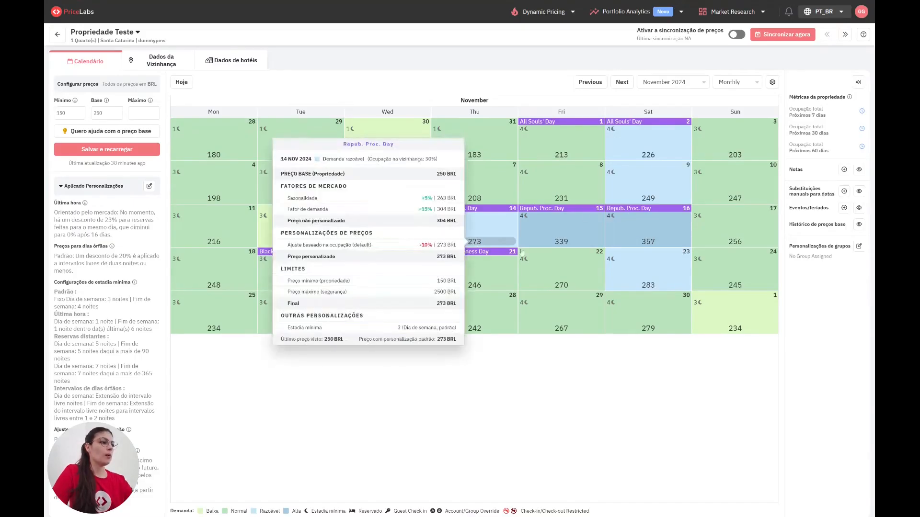
# - Start a manual override for November 14–16, 2024 with the final price changed by 20% relative to the recommended price
pyautogui.moveTo(481, 243)
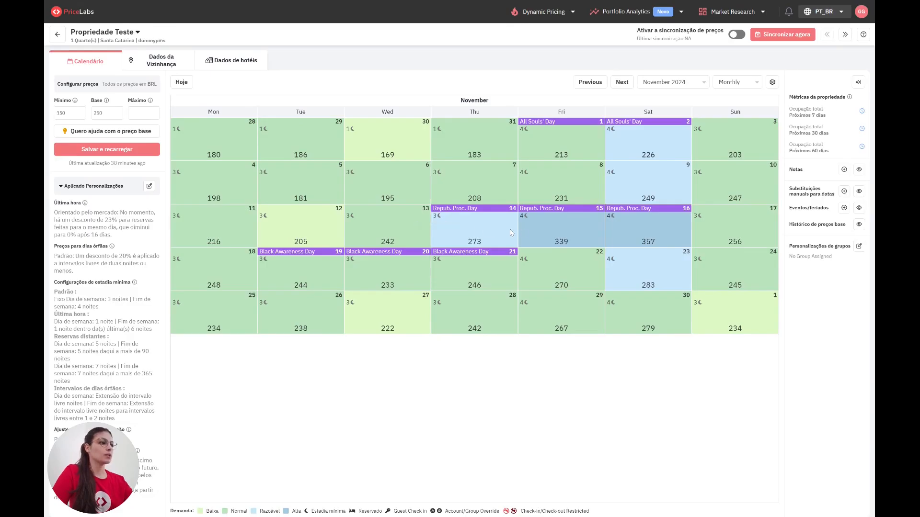
pyautogui.moveTo(511, 232); pyautogui.dragTo(643, 231)
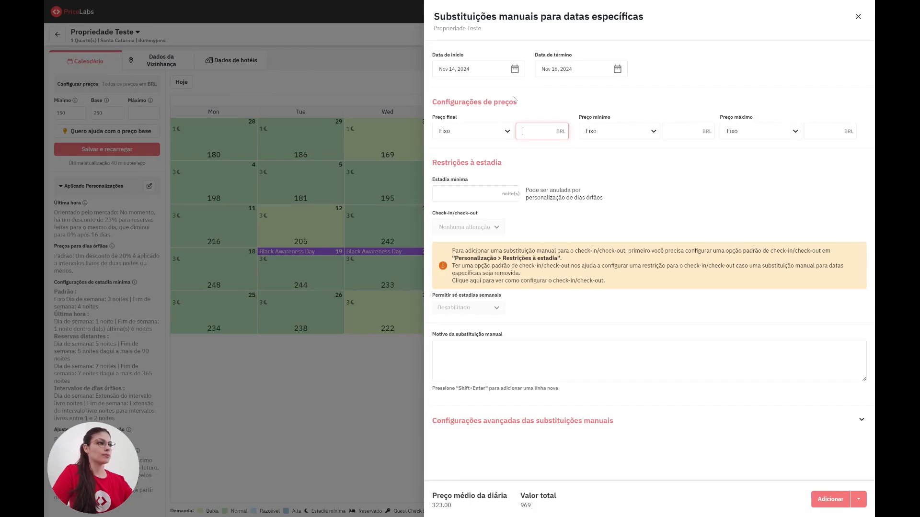
pyautogui.click(474, 135)
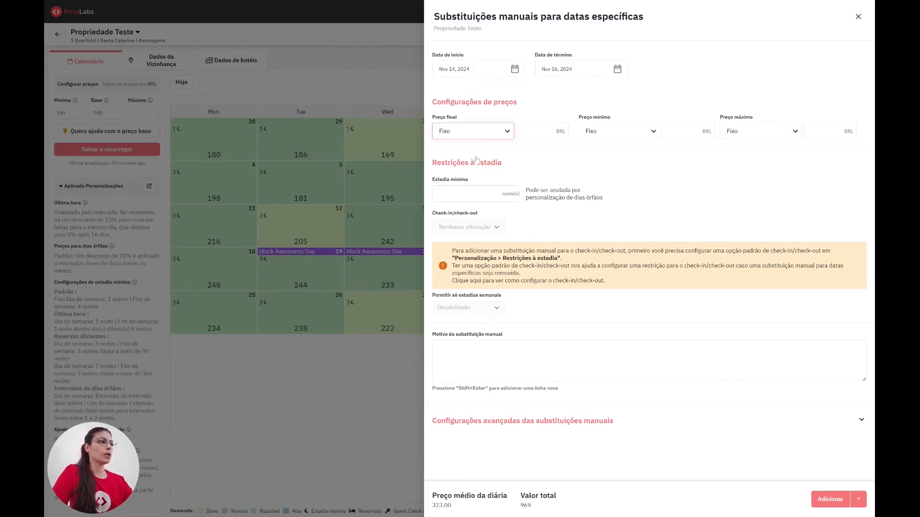
pyautogui.click(476, 160)
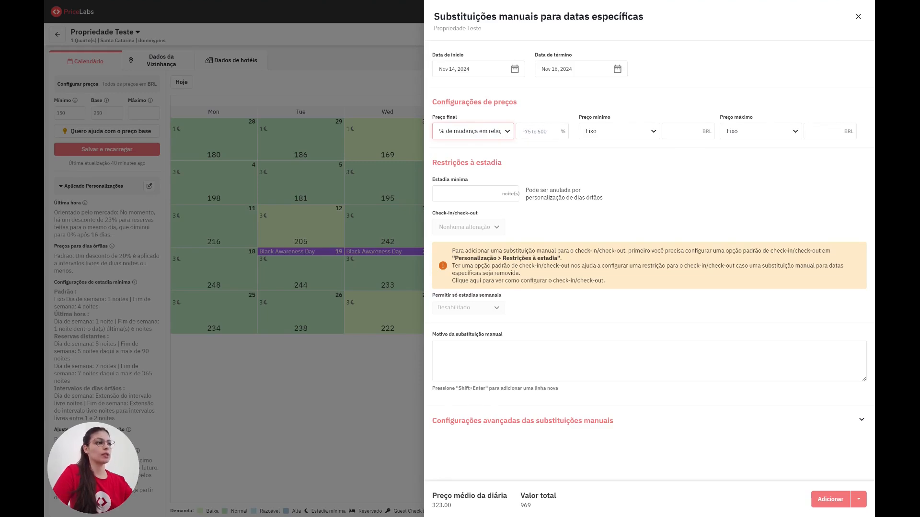
pyautogui.click(470, 148)
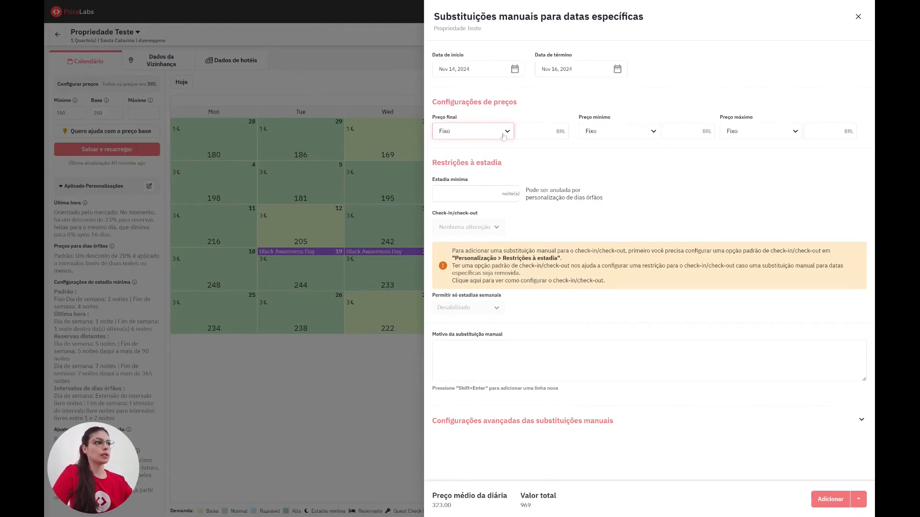
pyautogui.click(444, 158)
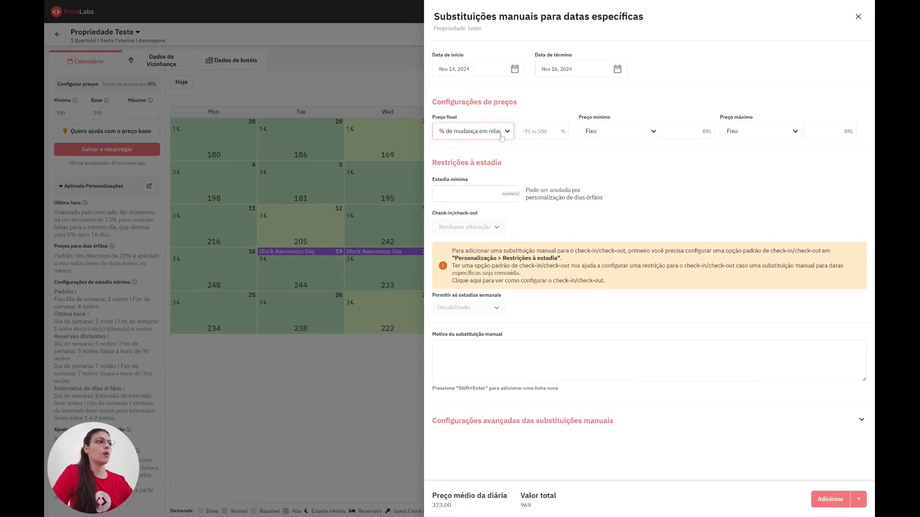
pyautogui.click(536, 132)
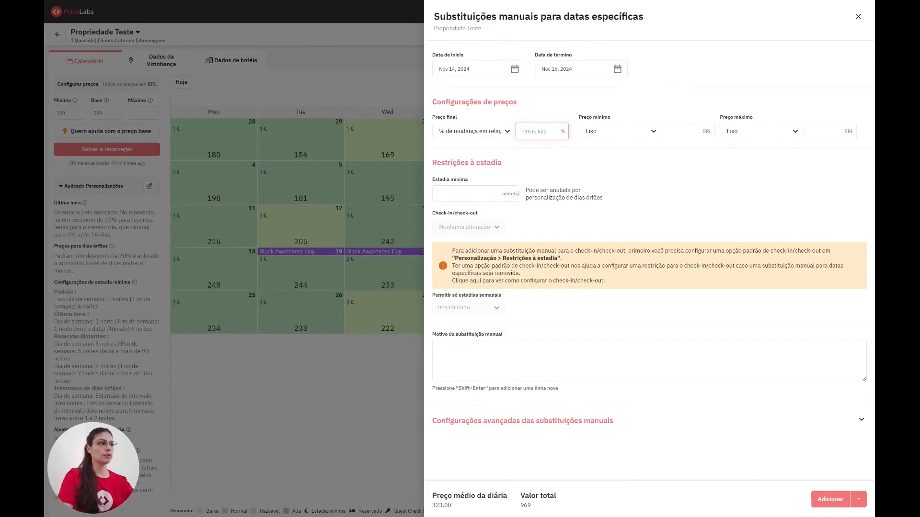
pyautogui.write('2')
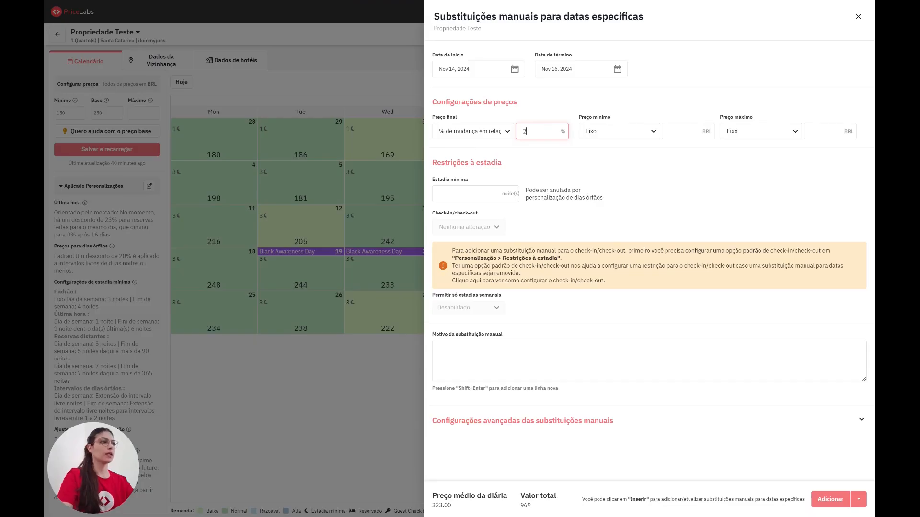
pyautogui.write('0')
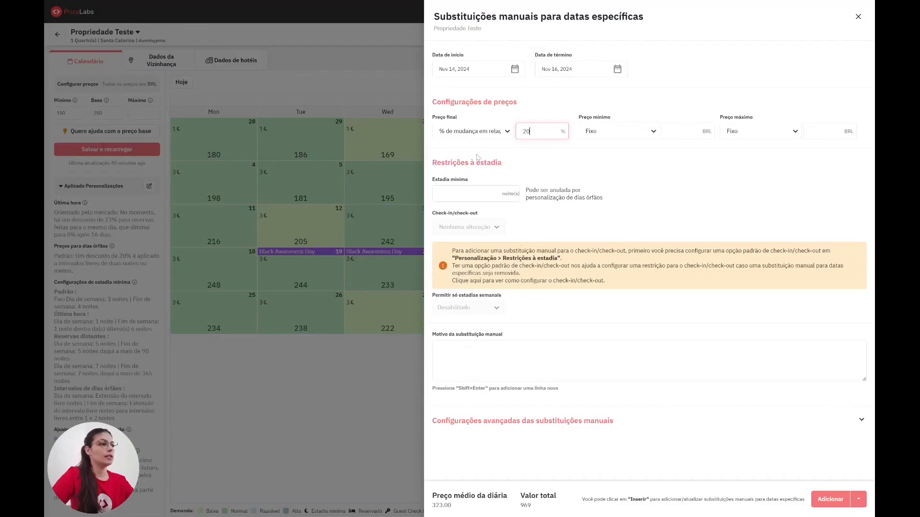
# - Set the override's minimum stay to 5 nights, and add it with a price reload
pyautogui.click(488, 190)
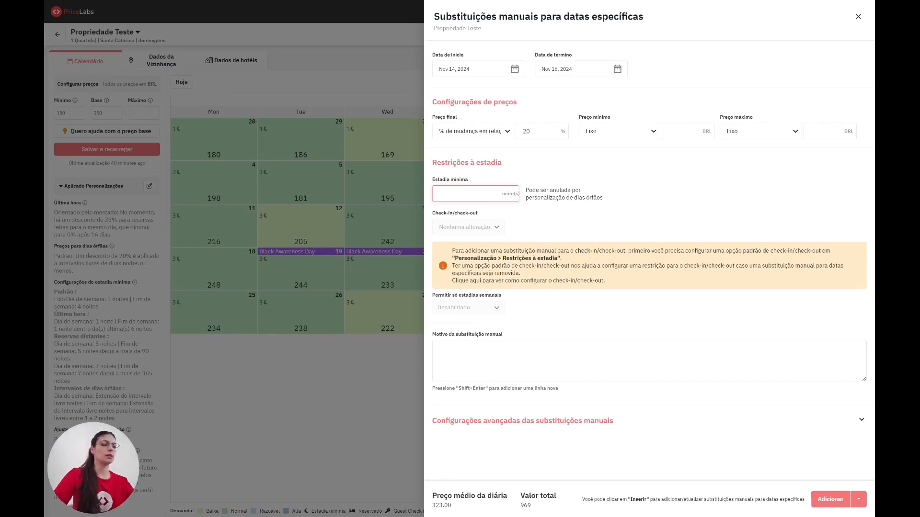
pyautogui.write('5')
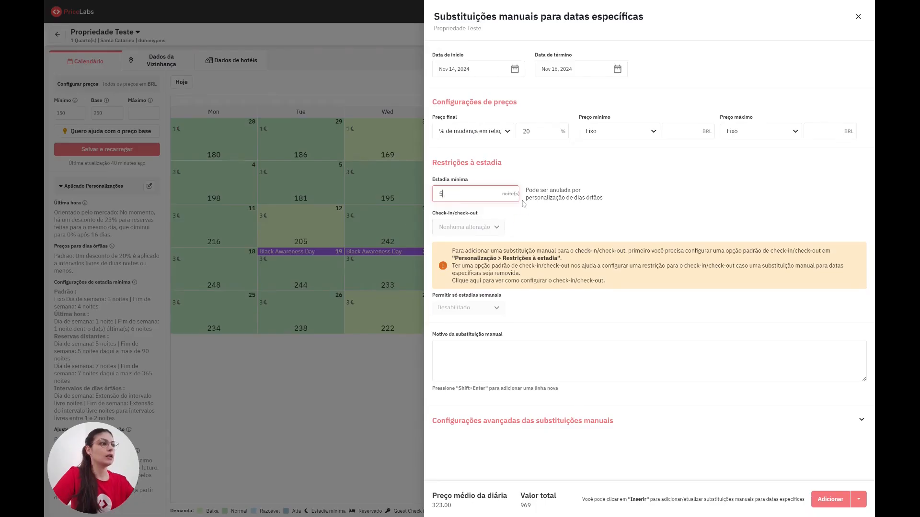
pyautogui.moveTo(526, 191); pyautogui.dragTo(590, 195)
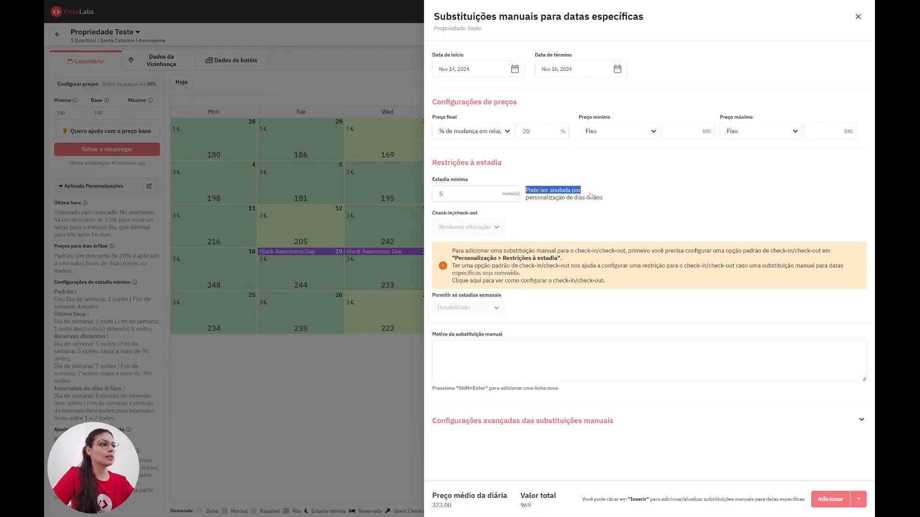
pyautogui.click(605, 201)
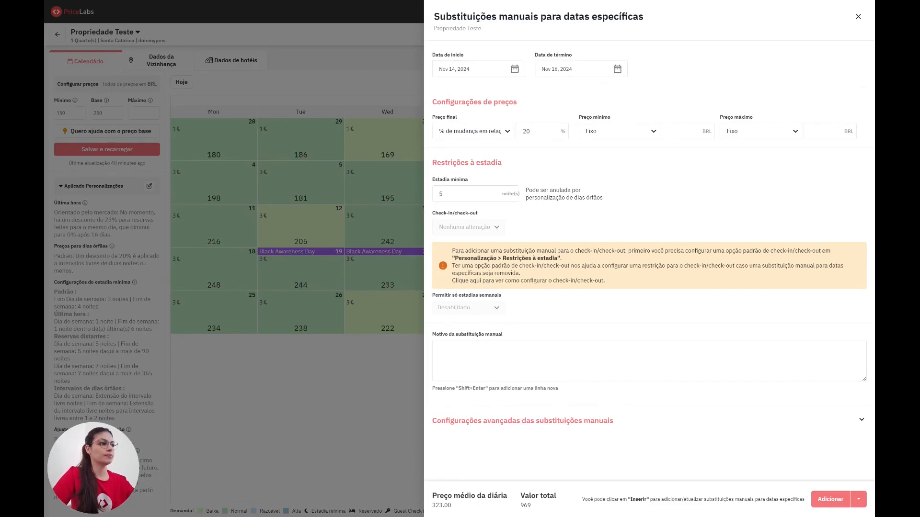
pyautogui.click(860, 500)
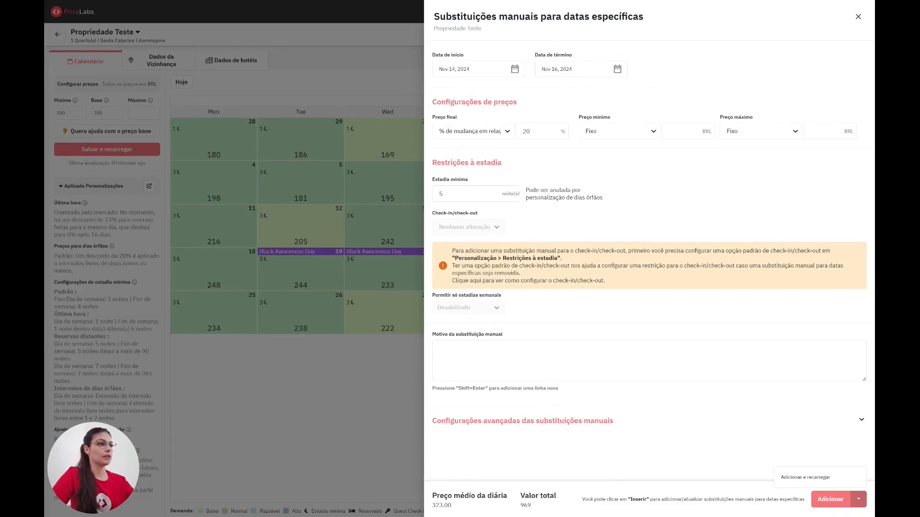
pyautogui.click(800, 479)
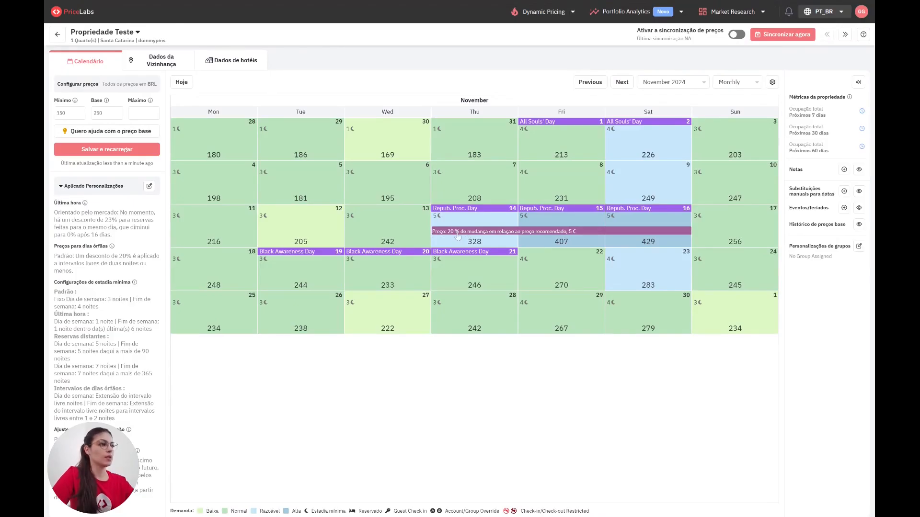
# - Review the listing's manual date overrides, and return to the calendar
pyautogui.moveTo(472, 244)
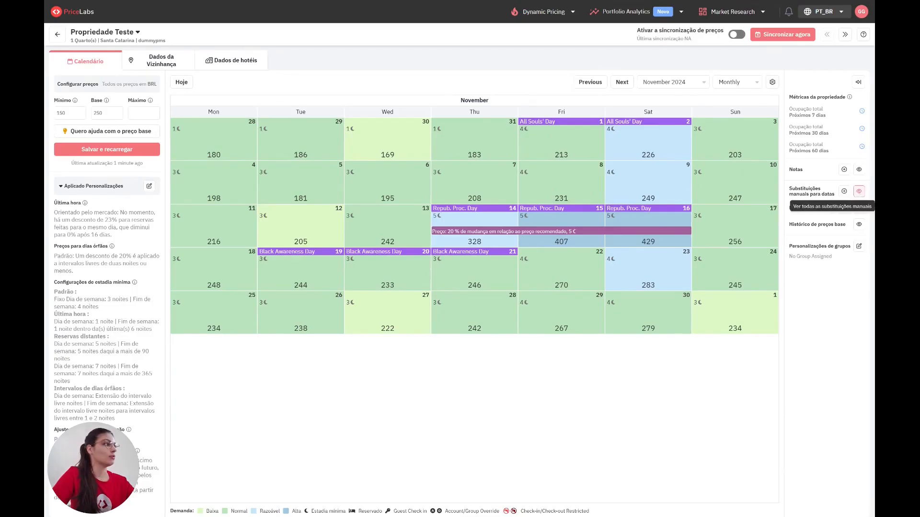
pyautogui.click(859, 192)
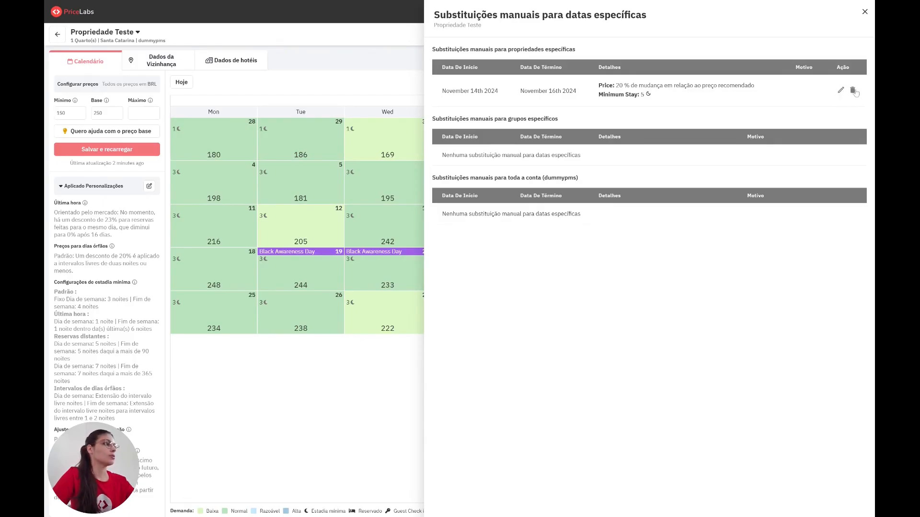
pyautogui.click(864, 12)
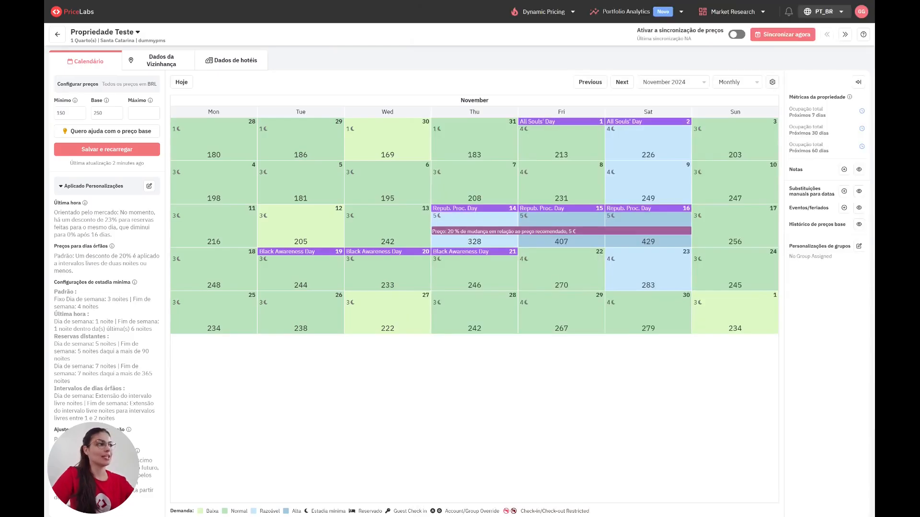